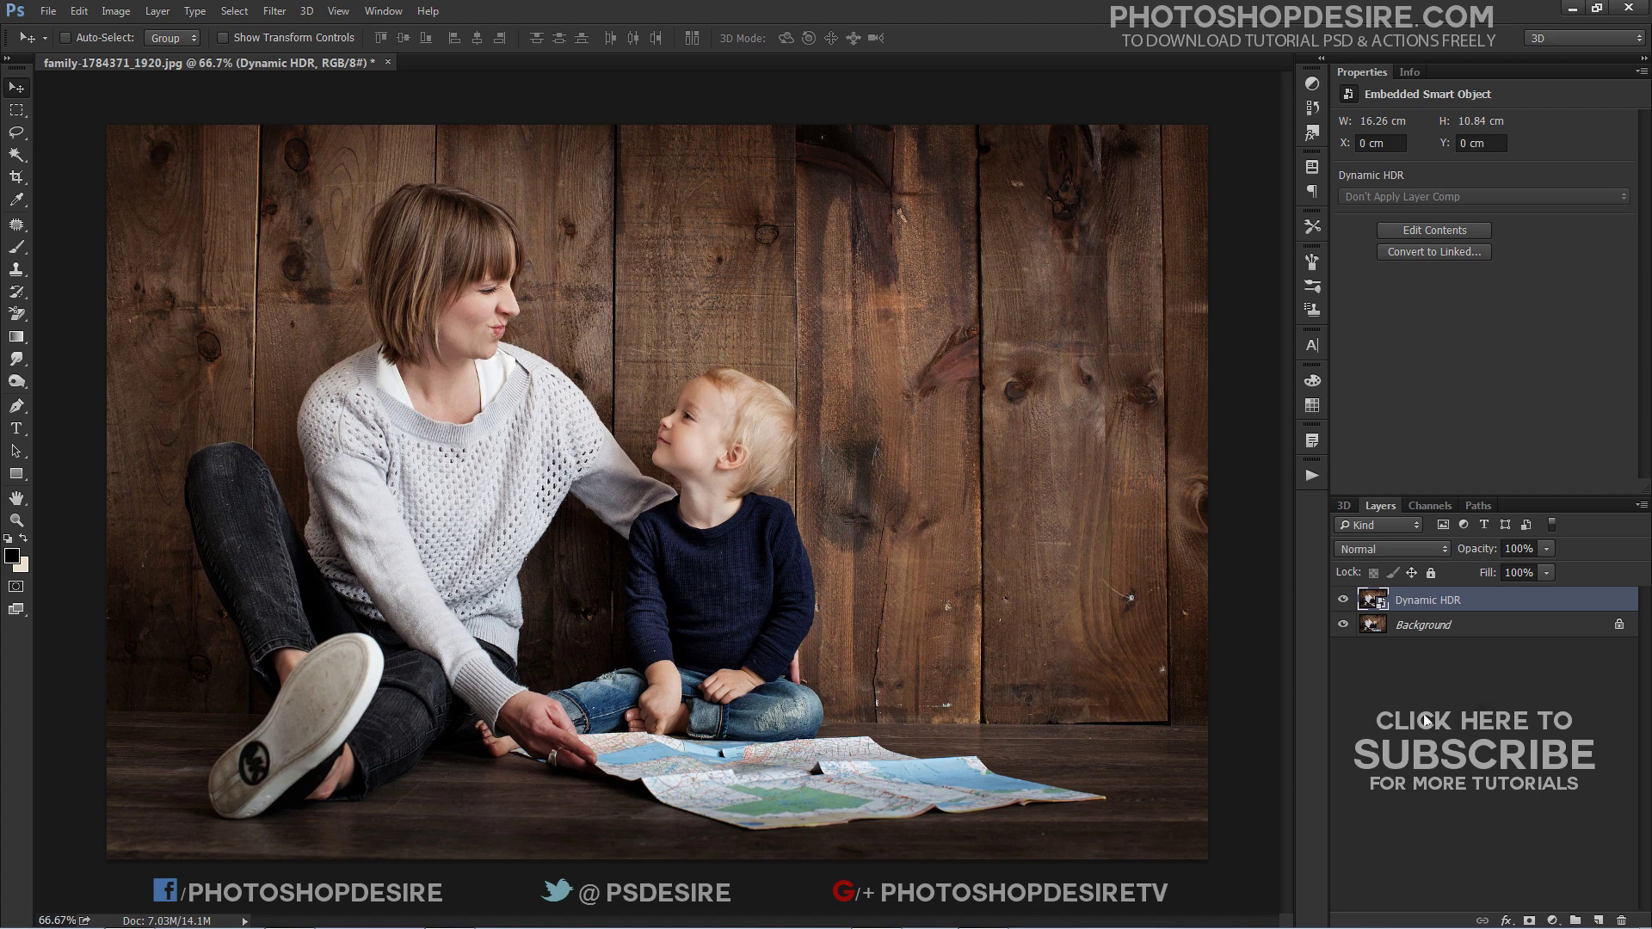
Open the Filter menu with the Dynamic HDR smart-object layer selected.
{"action": "left_click", "coordinate": [275, 12]}
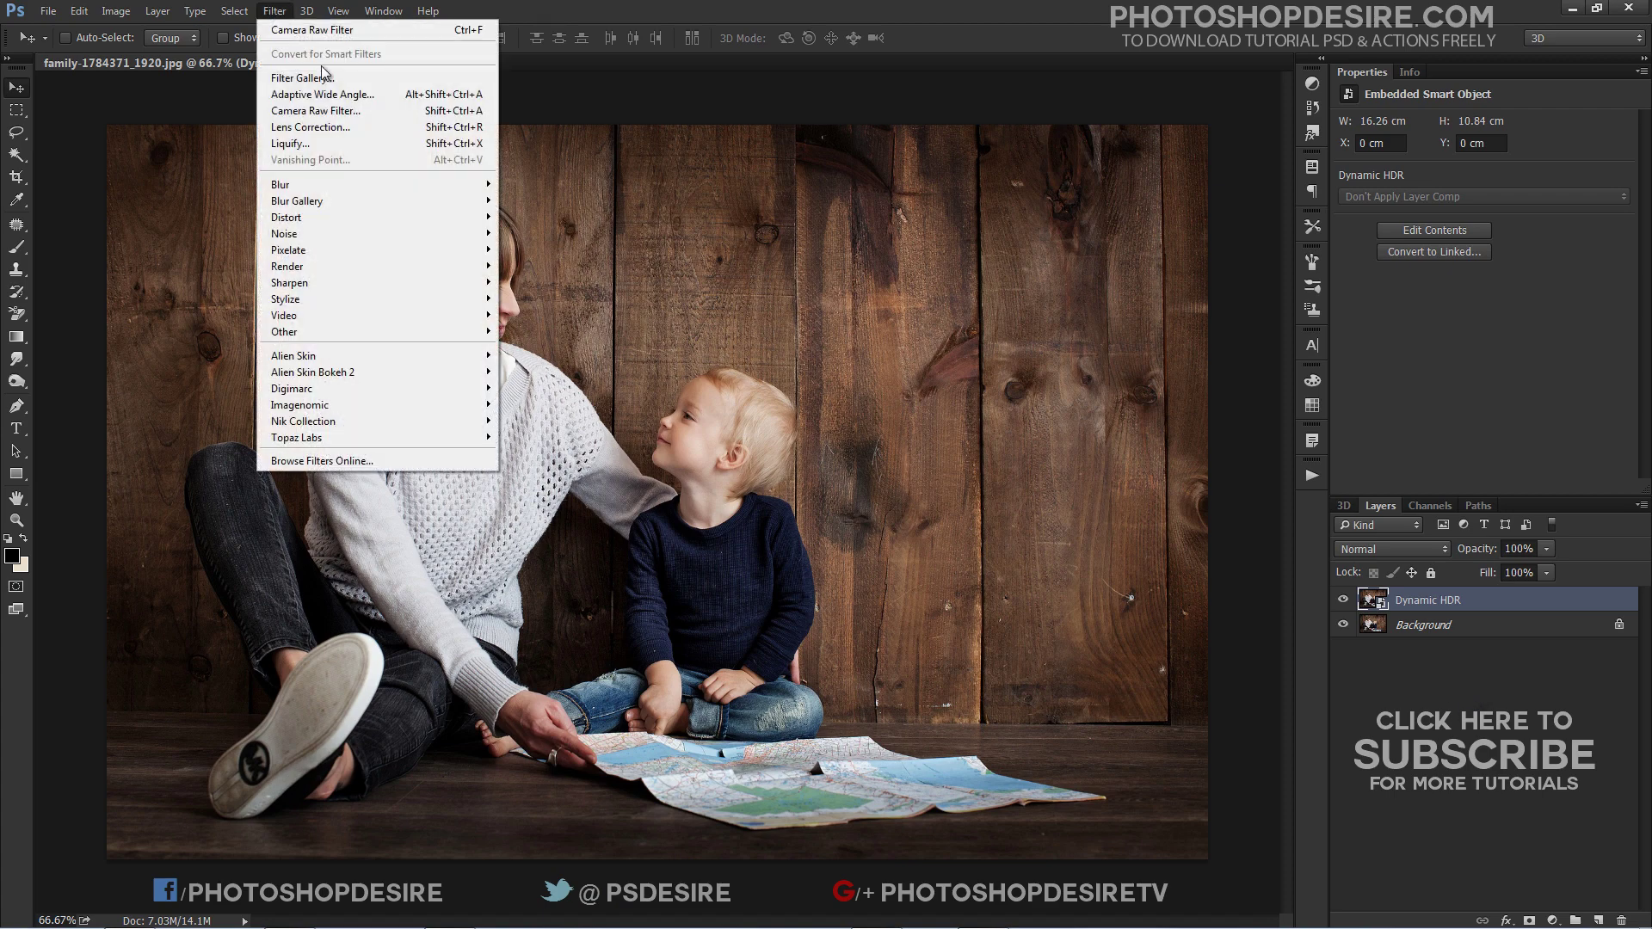
Launch the Camera Raw Filter on the Dynamic HDR smart object.
{"action": "left_click", "coordinate": [397, 112]}
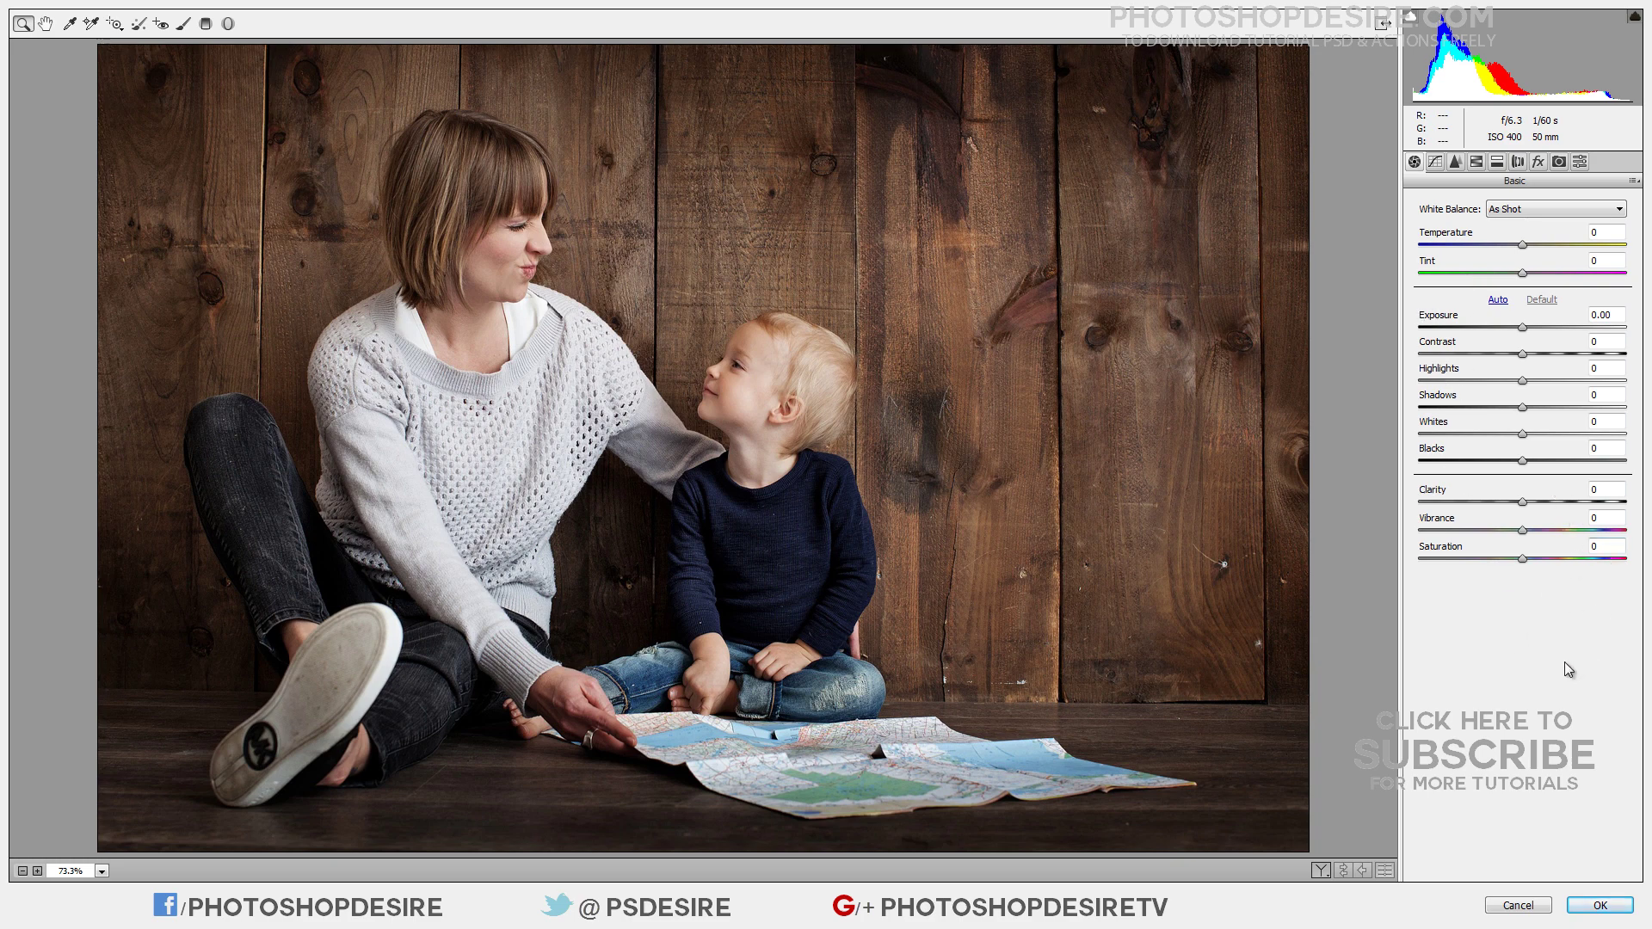
Set Highlights -100, Shadows +100, Whites +30, Clarity +60 and Vibrance +30 in Camera Raw.
{"action": "left_click", "coordinate": [1524, 388]}
{"action": "left_click_drag", "start_coordinate": [1523, 384], "coordinate": [1402, 404]}
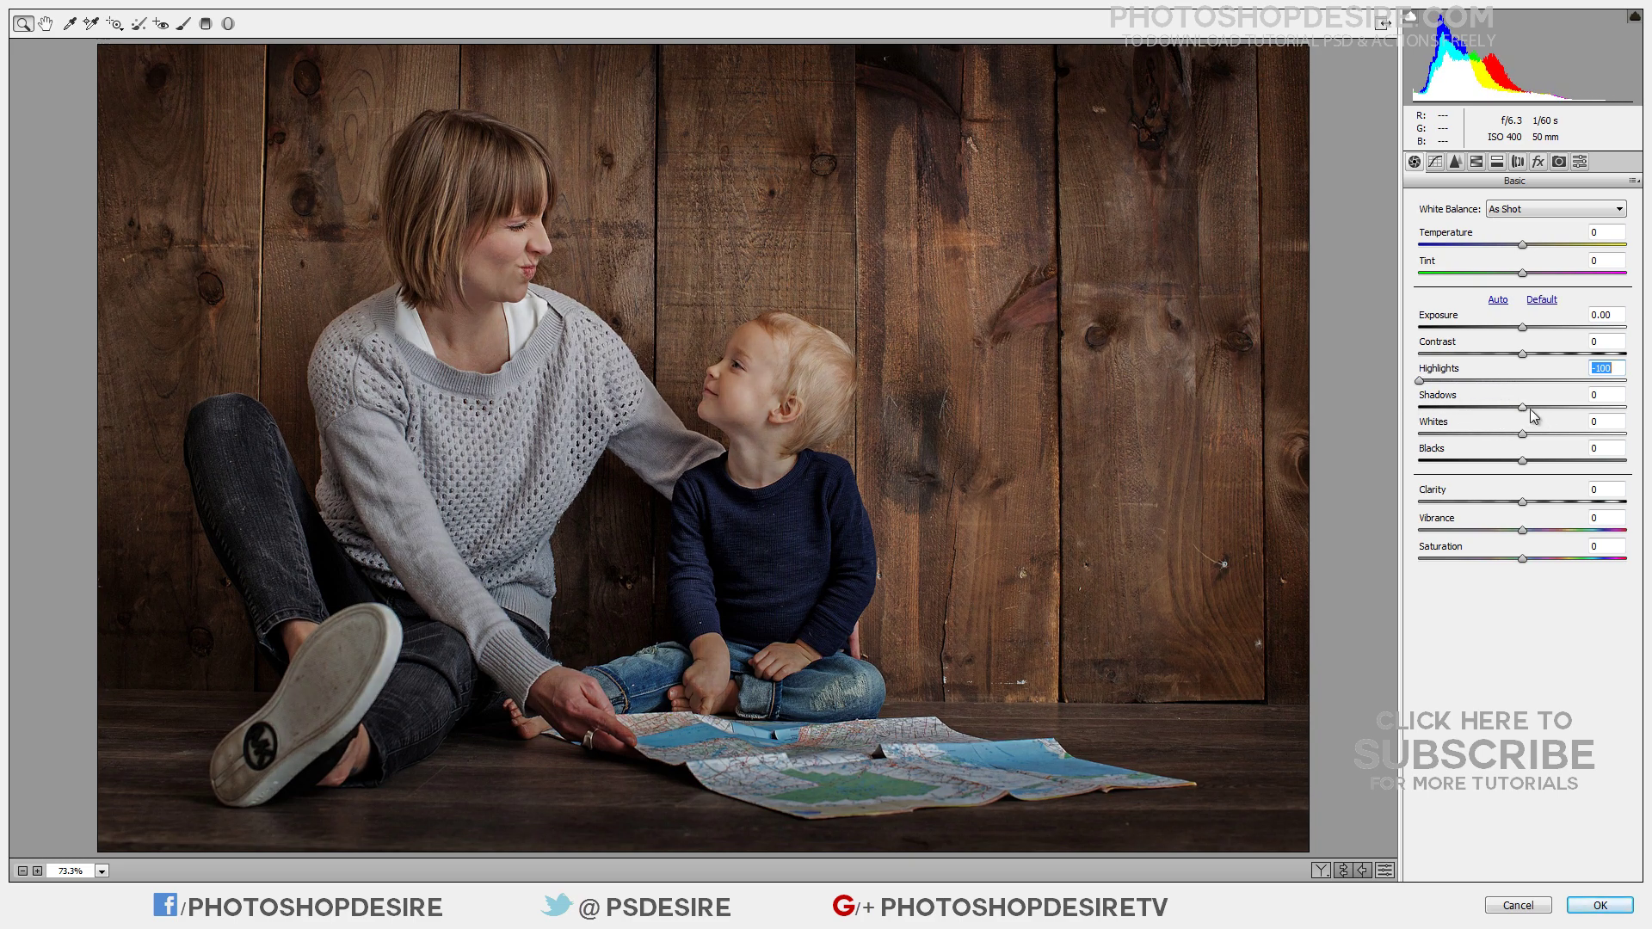
{"action": "left_click_drag", "start_coordinate": [1523, 407], "coordinate": [1648, 422]}
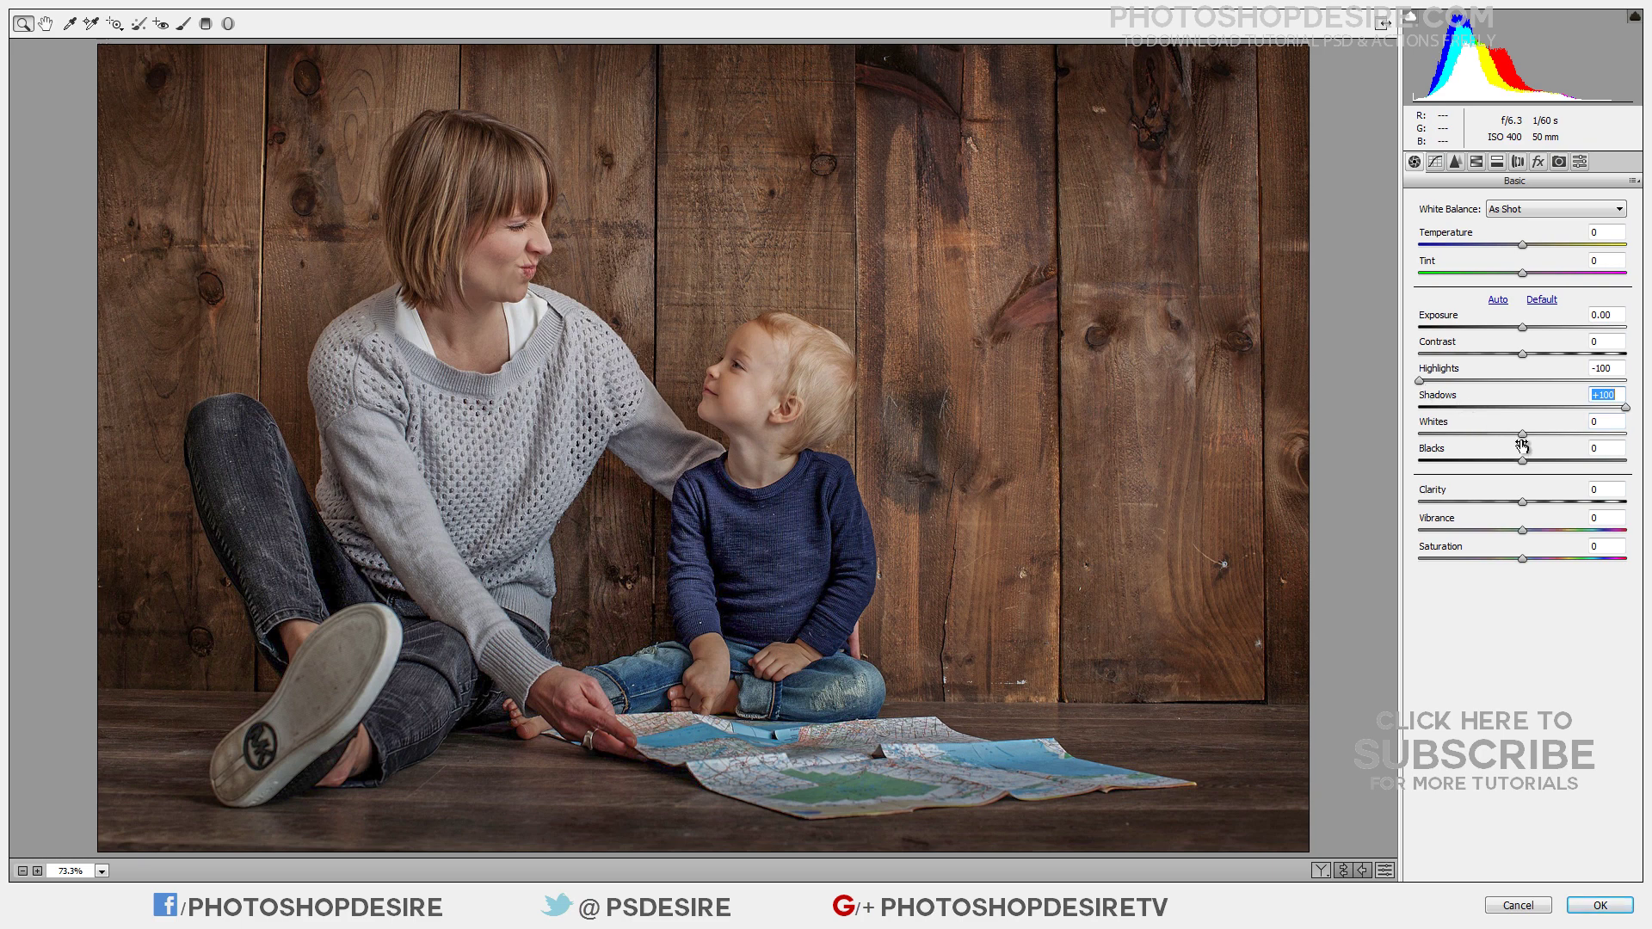
{"action": "left_click_drag", "start_coordinate": [1524, 440], "coordinate": [1552, 449]}
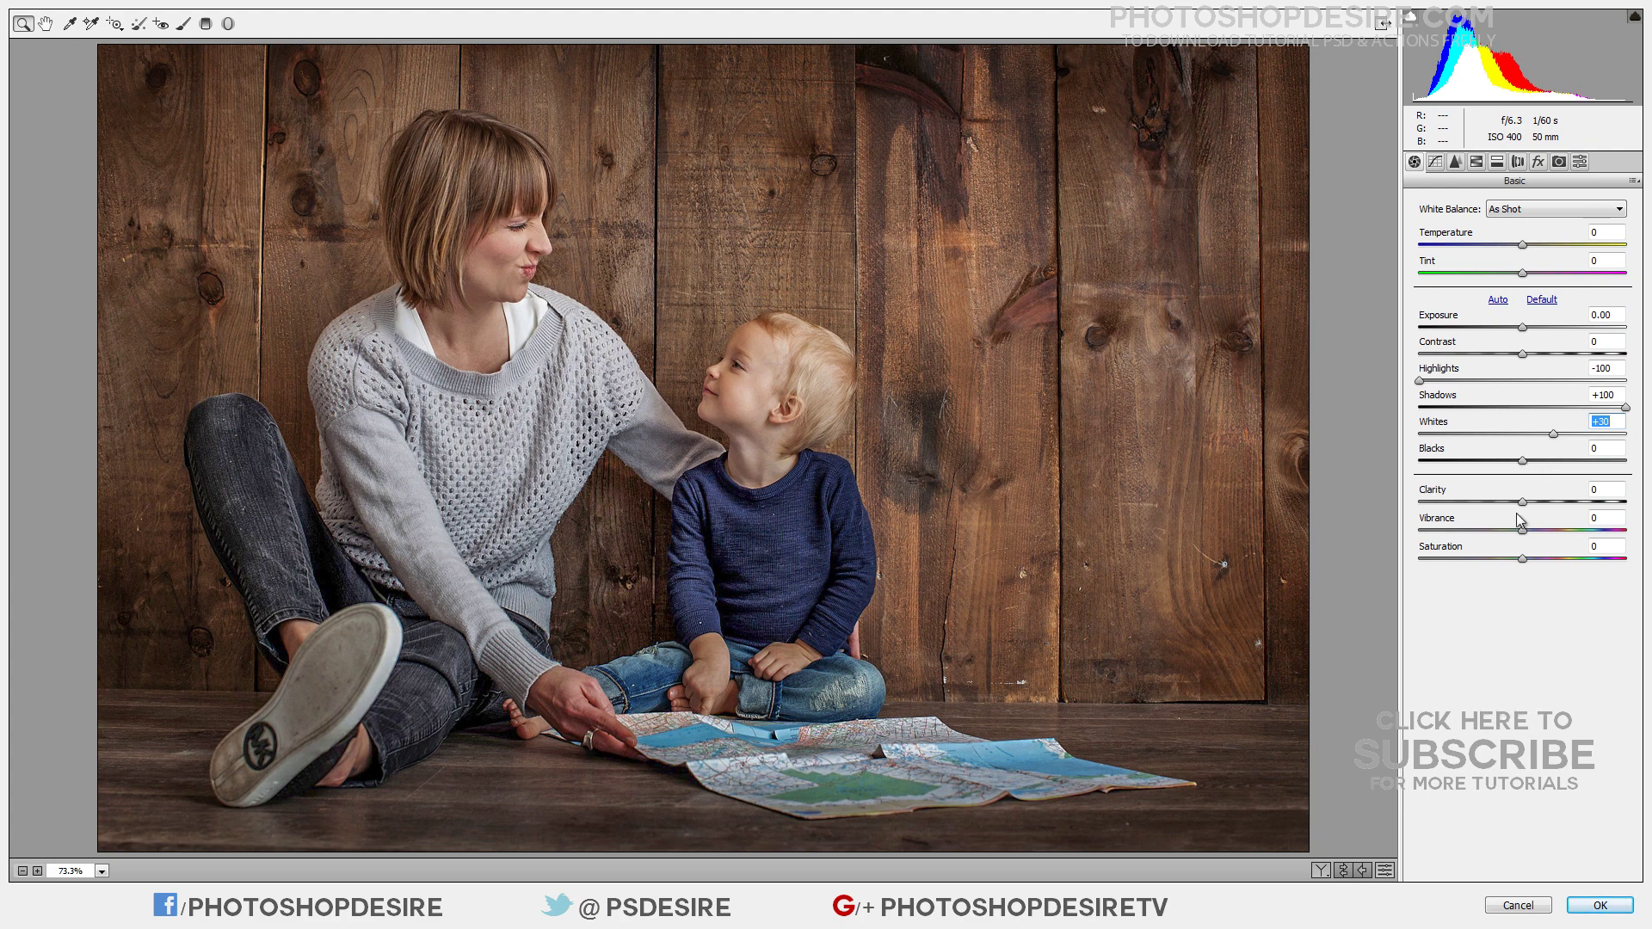
{"action": "left_click_drag", "start_coordinate": [1523, 503], "coordinate": [1584, 512]}
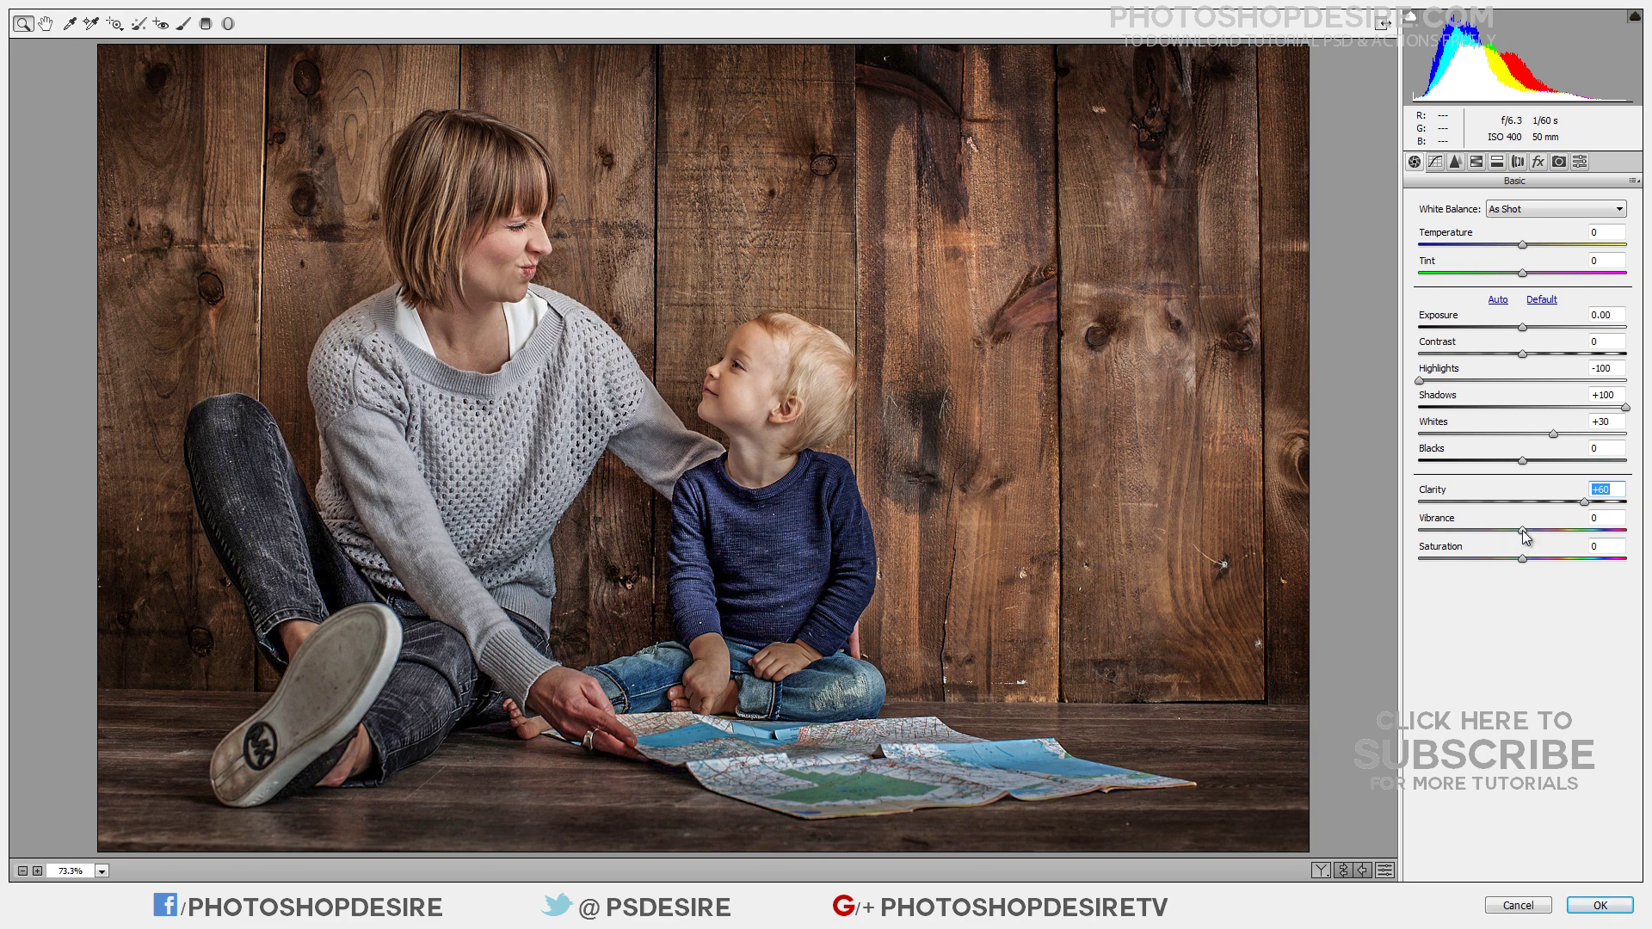
{"action": "left_click_drag", "start_coordinate": [1522, 529], "coordinate": [1559, 550]}
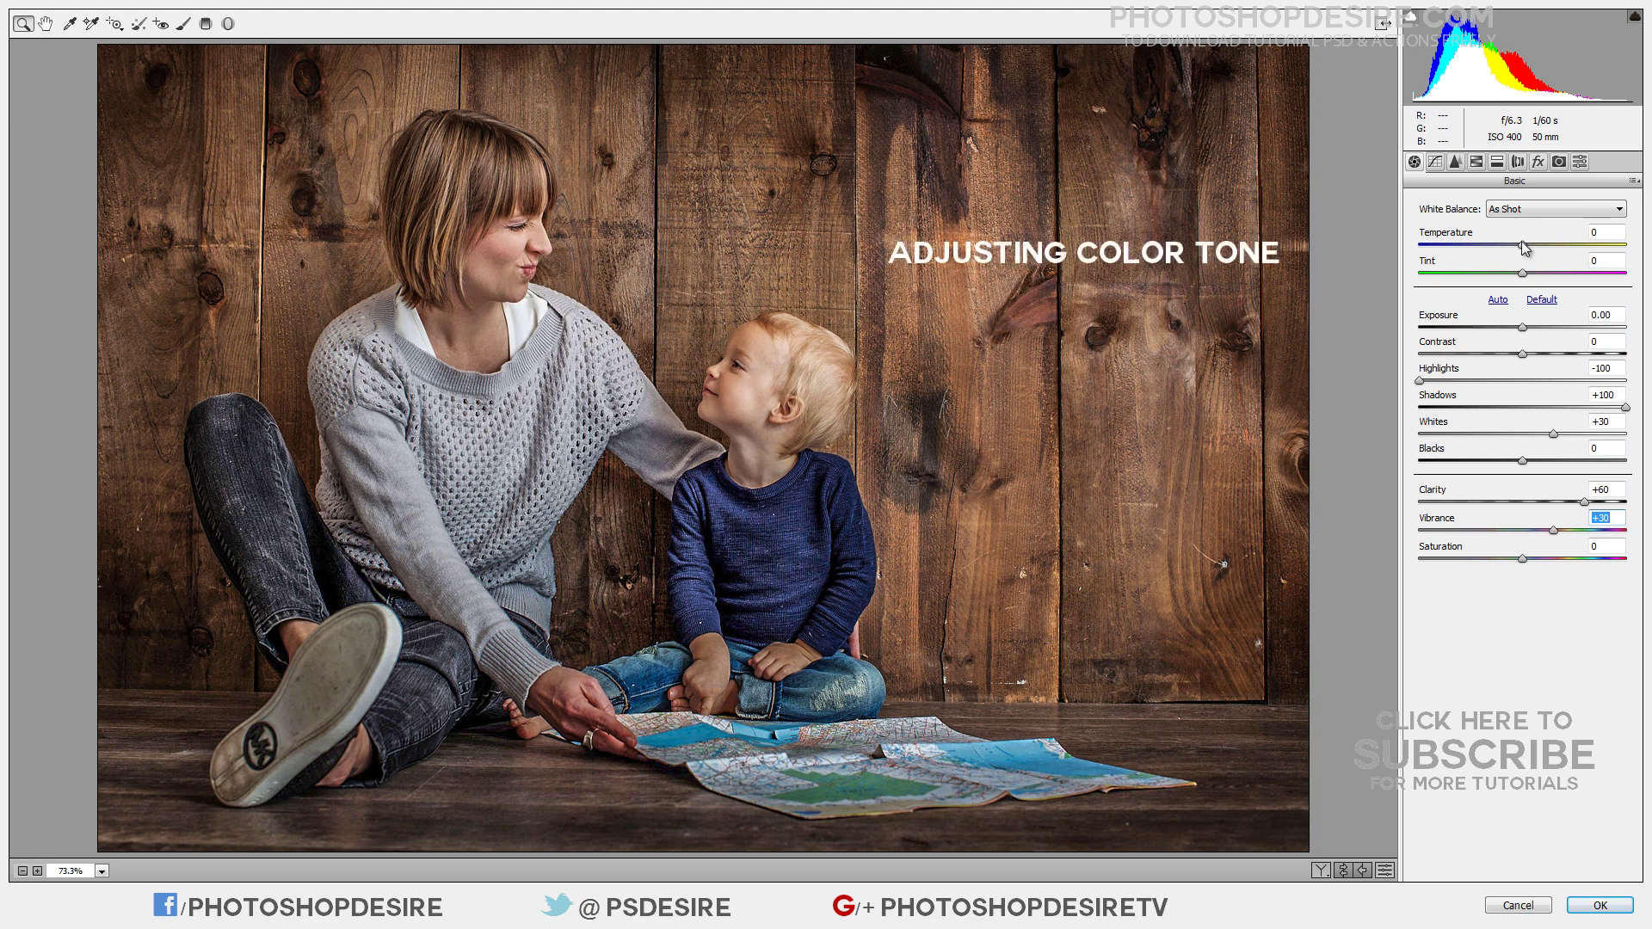
Cool the white balance to Temperature -10 and Tint +4.
{"action": "left_click_drag", "start_coordinate": [1522, 245], "coordinate": [1527, 285]}
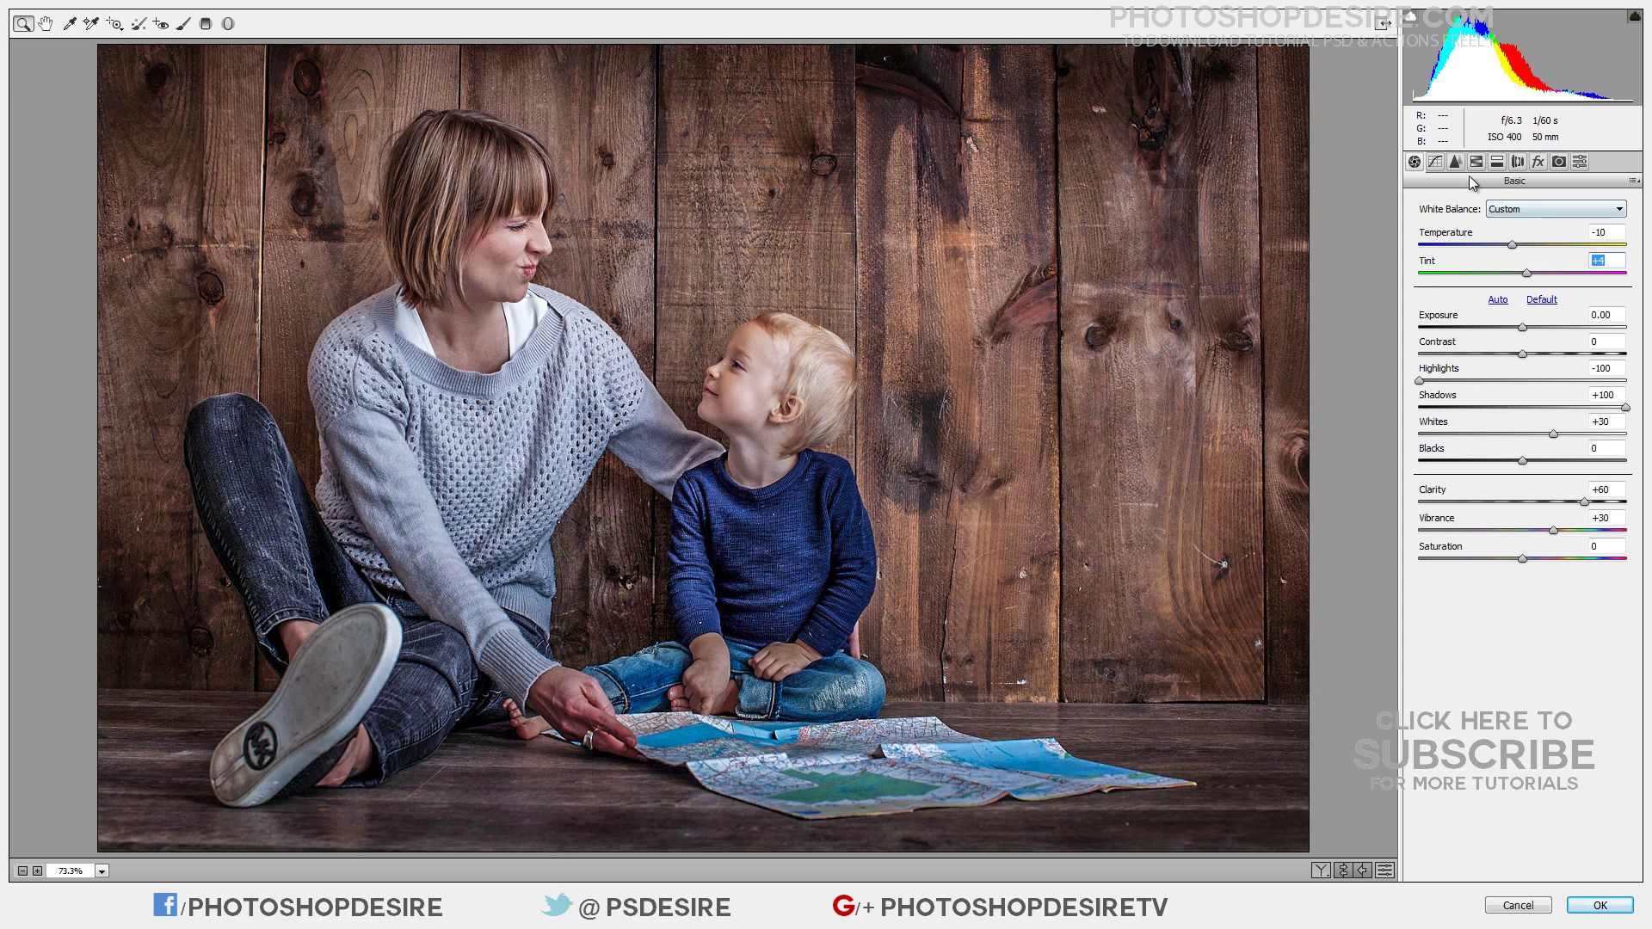
Try the Medium Contrast tone-curve preset, keep the curve Linear, and move to Detail settings.
{"action": "left_click", "coordinate": [1437, 162]}
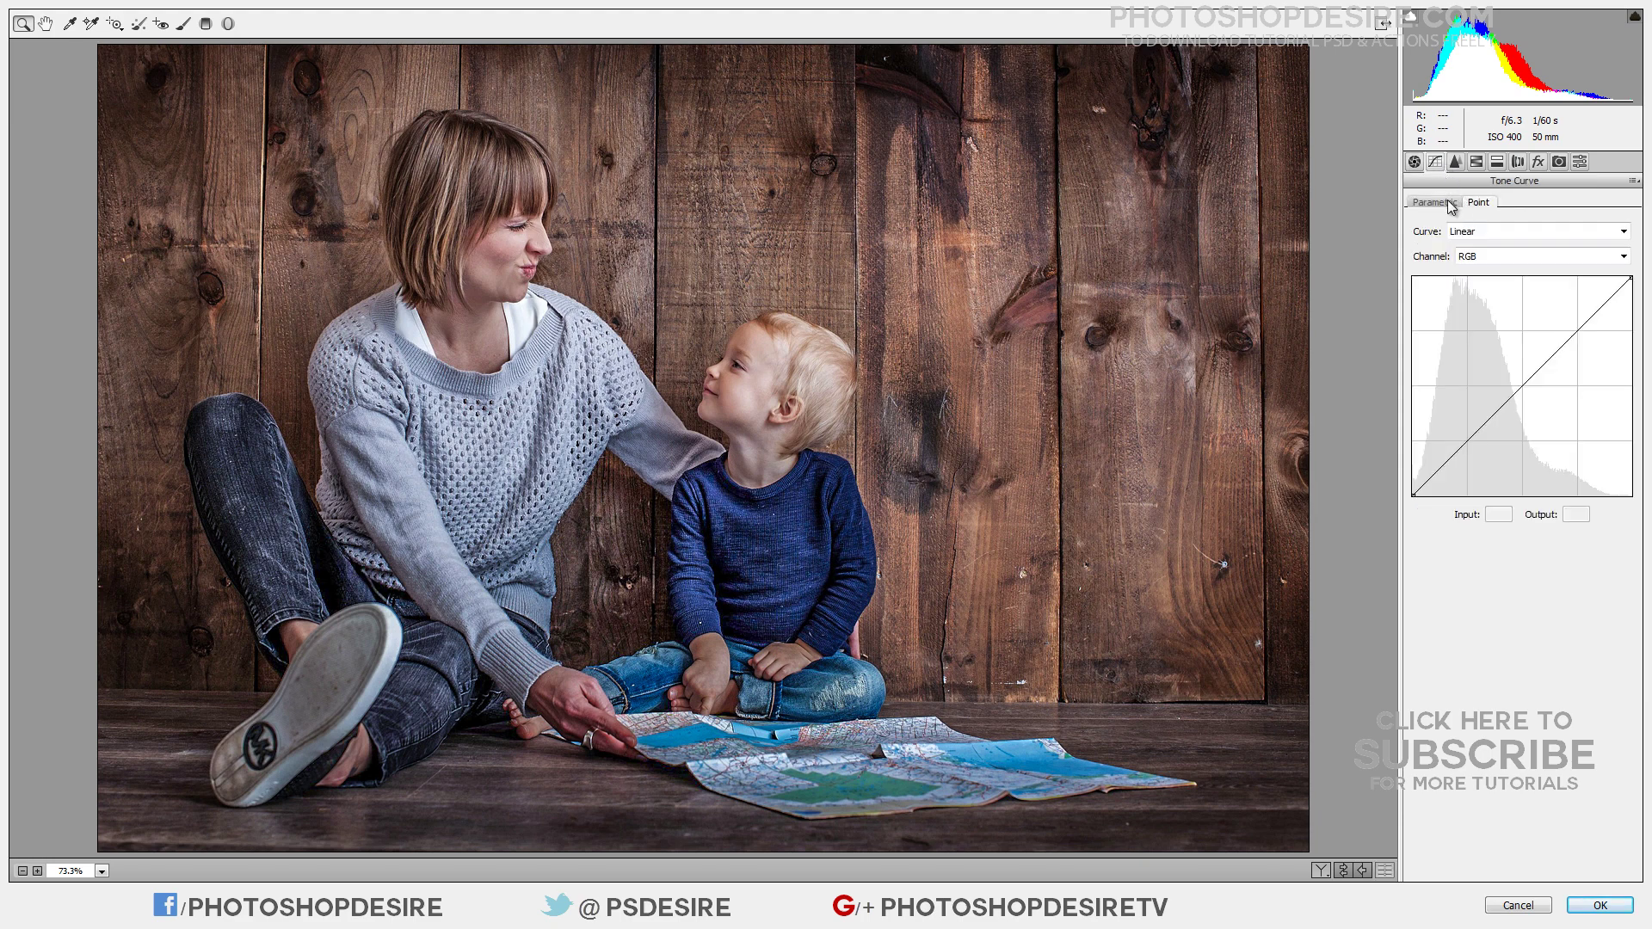
{"action": "left_click", "coordinate": [1450, 203]}
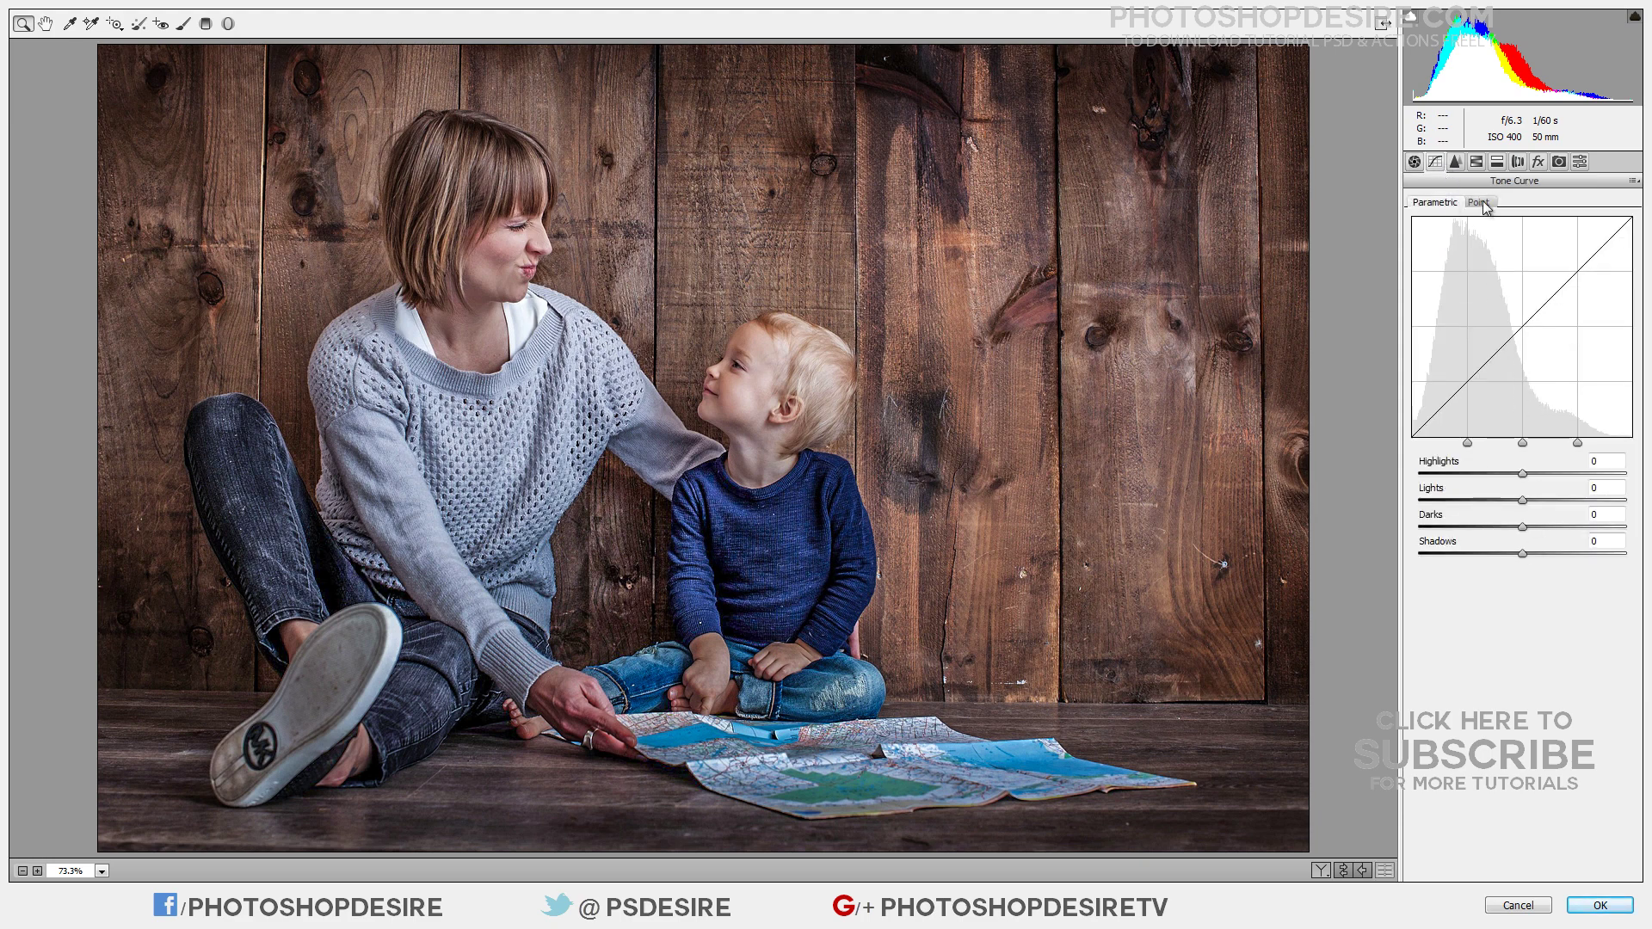
{"action": "left_click", "coordinate": [1479, 203]}
{"action": "left_click", "coordinate": [1492, 234]}
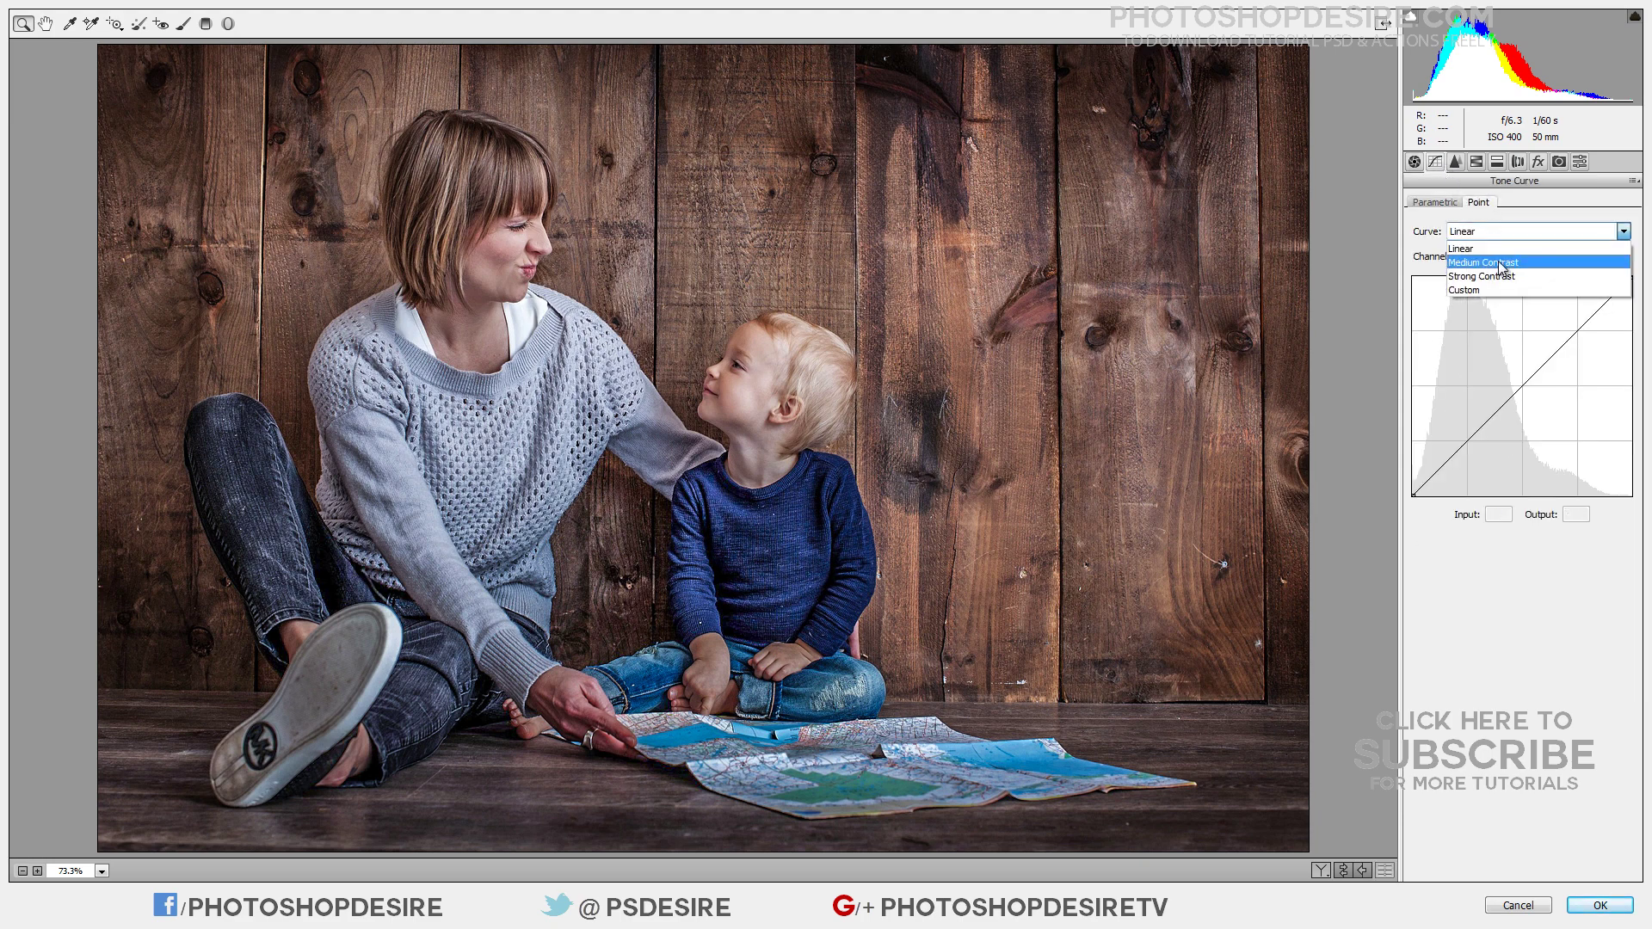
{"action": "left_click", "coordinate": [1501, 262]}
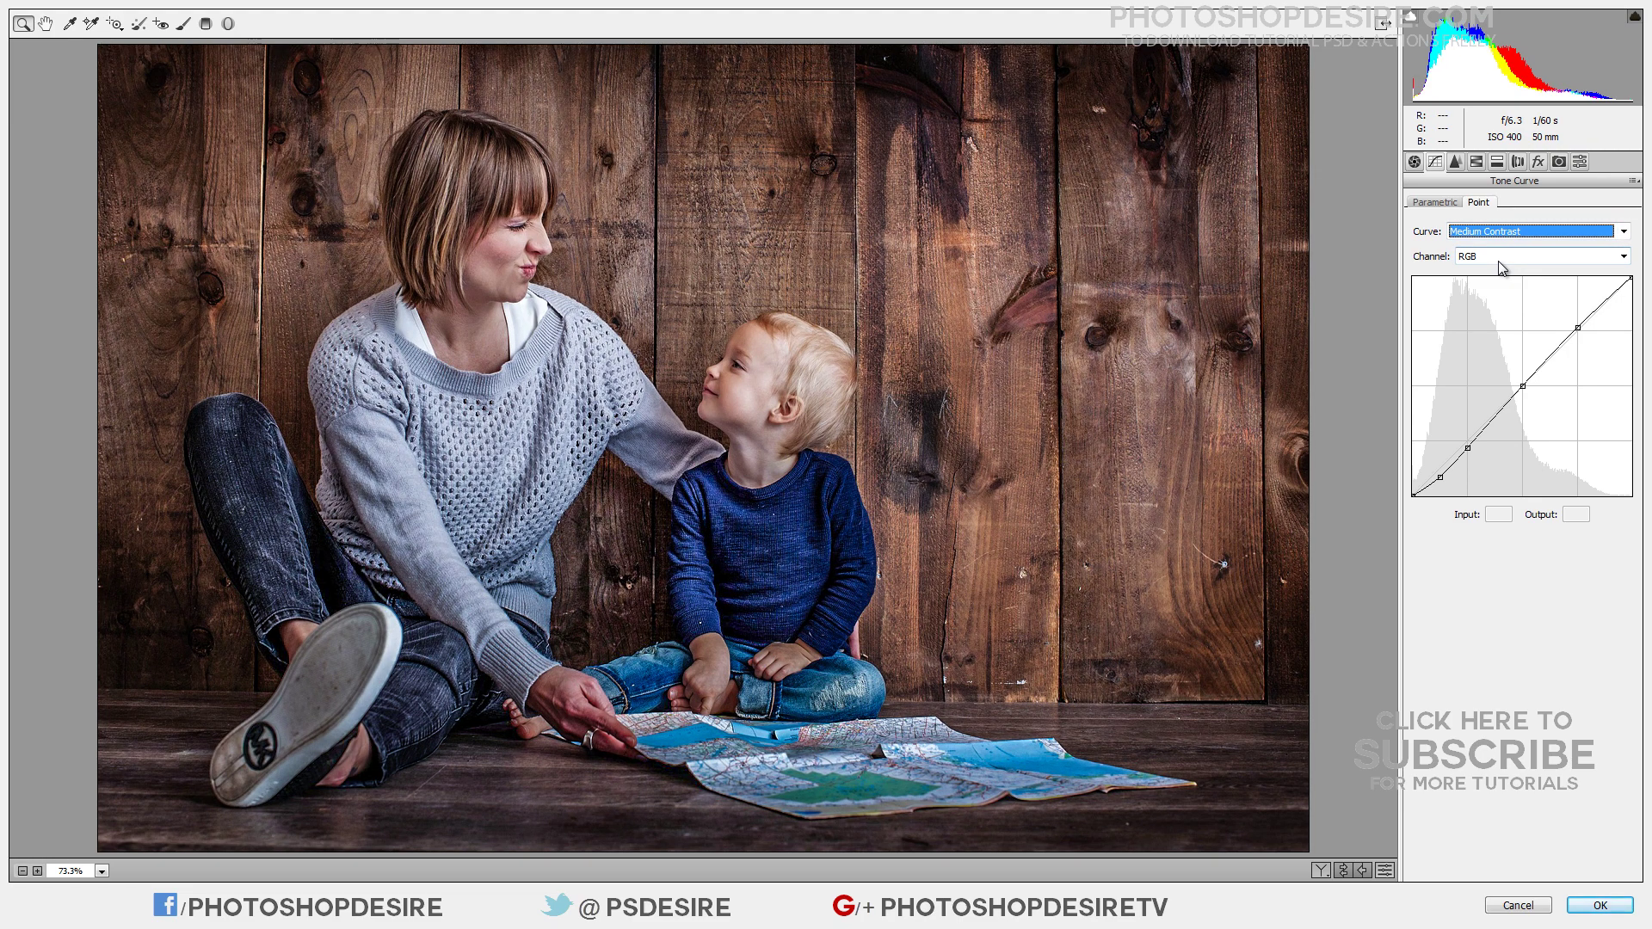
{"action": "scroll", "coordinate": [1497, 234], "scroll_direction": "down", "scroll_amount": 2}
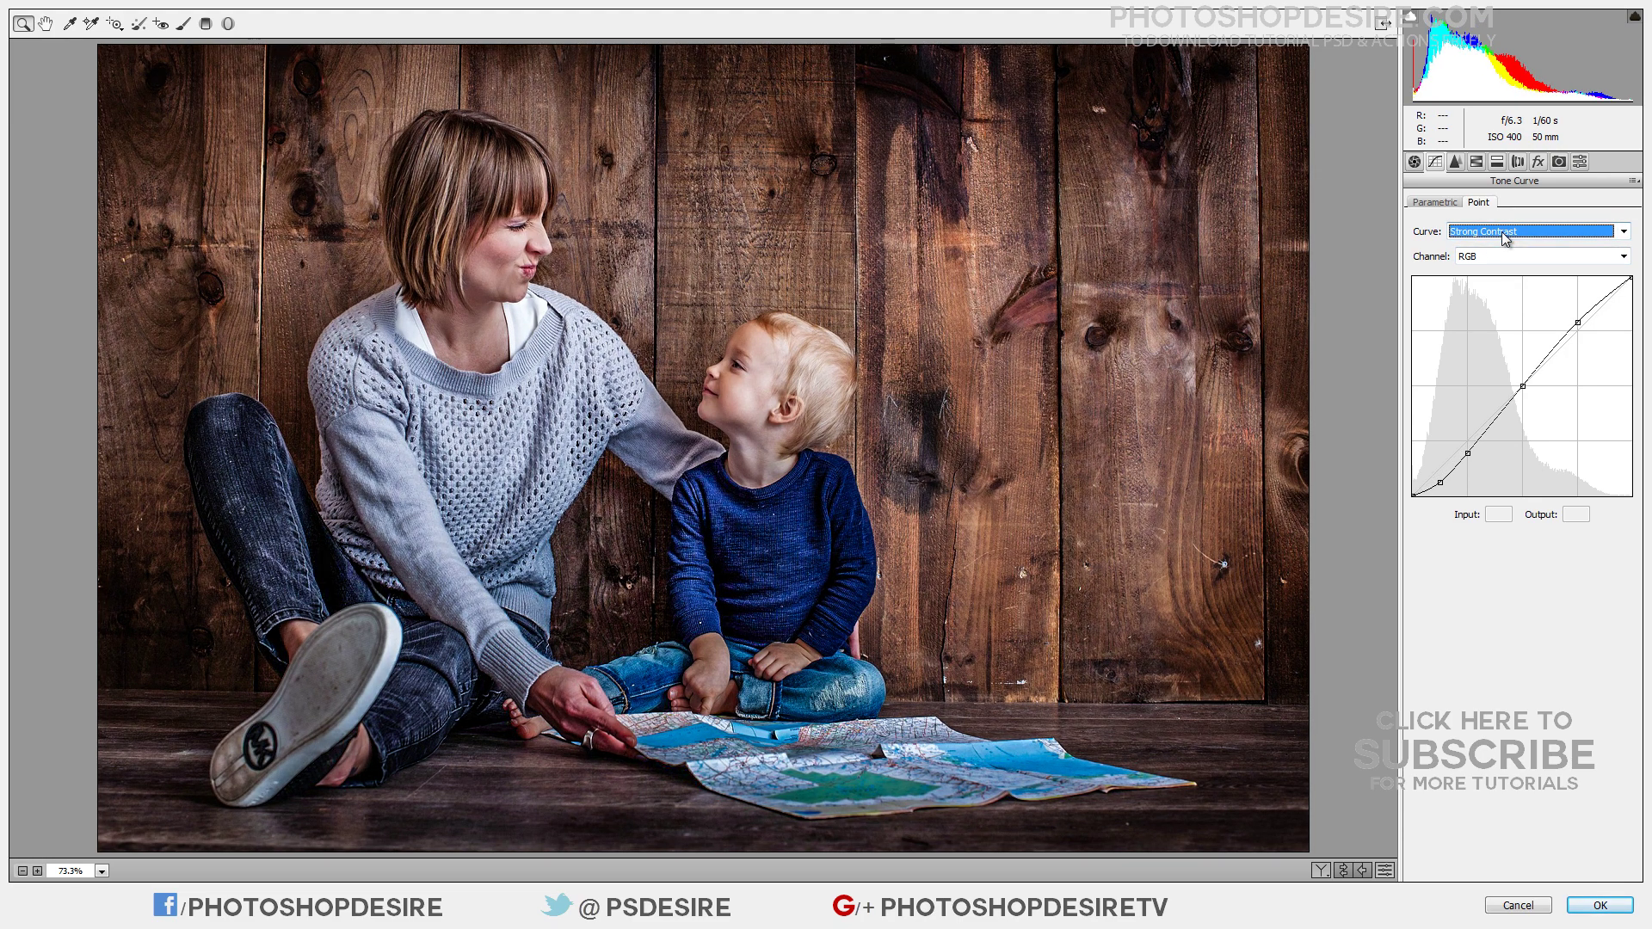
{"action": "scroll", "coordinate": [1504, 234], "scroll_direction": "up", "scroll_amount": 3}
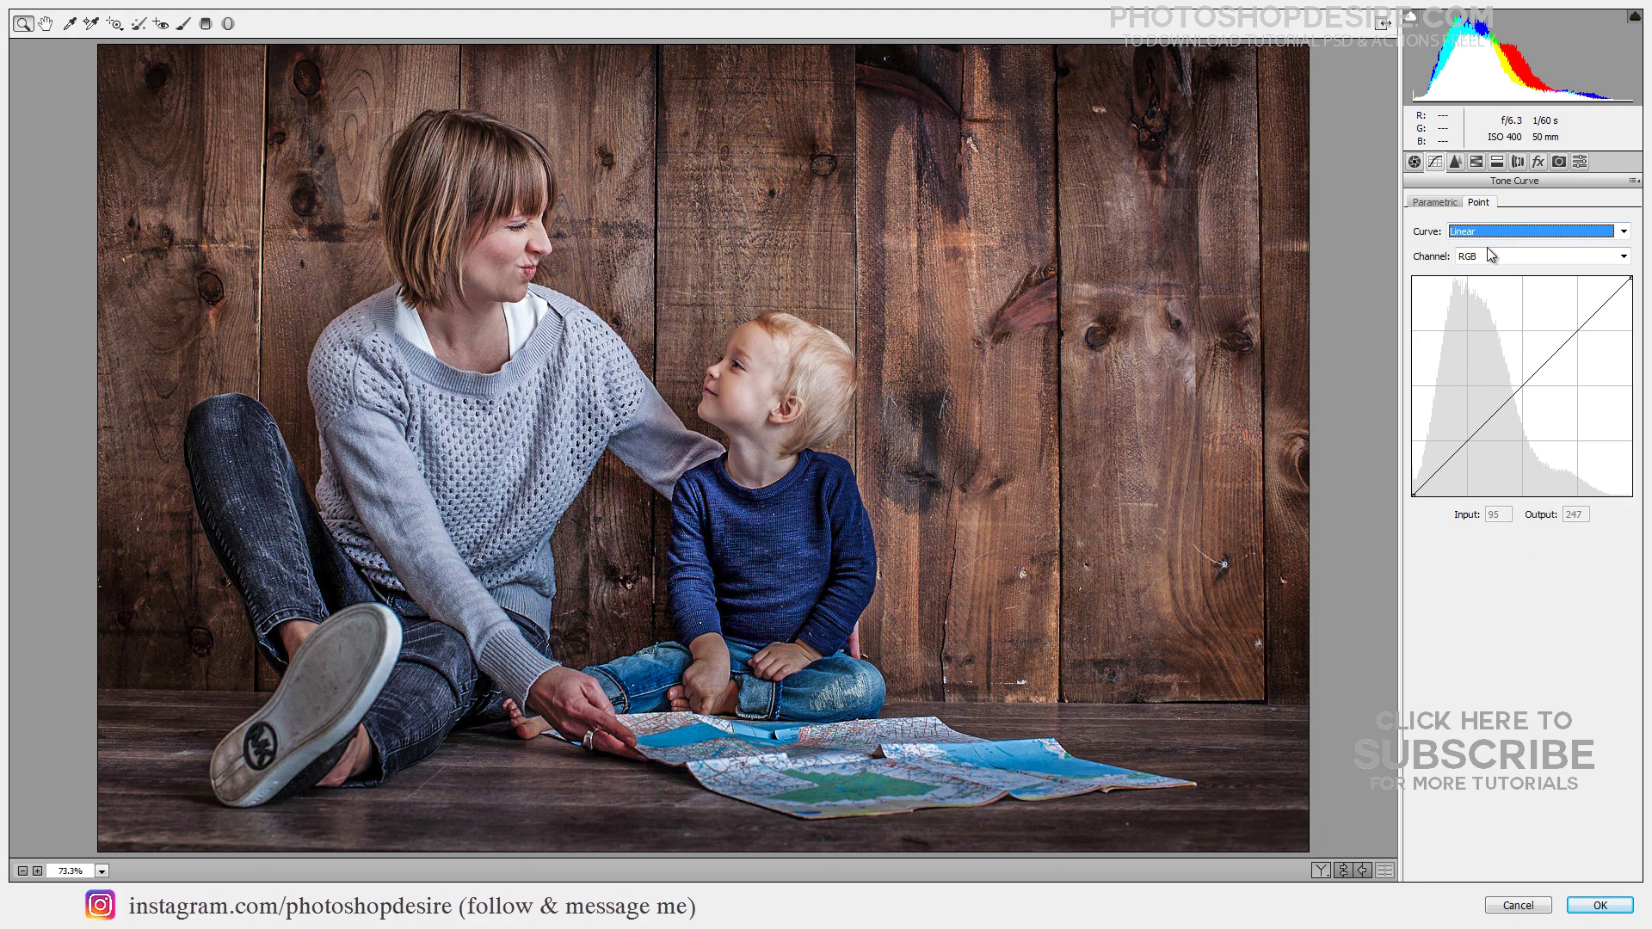
{"action": "left_click", "coordinate": [1455, 162]}
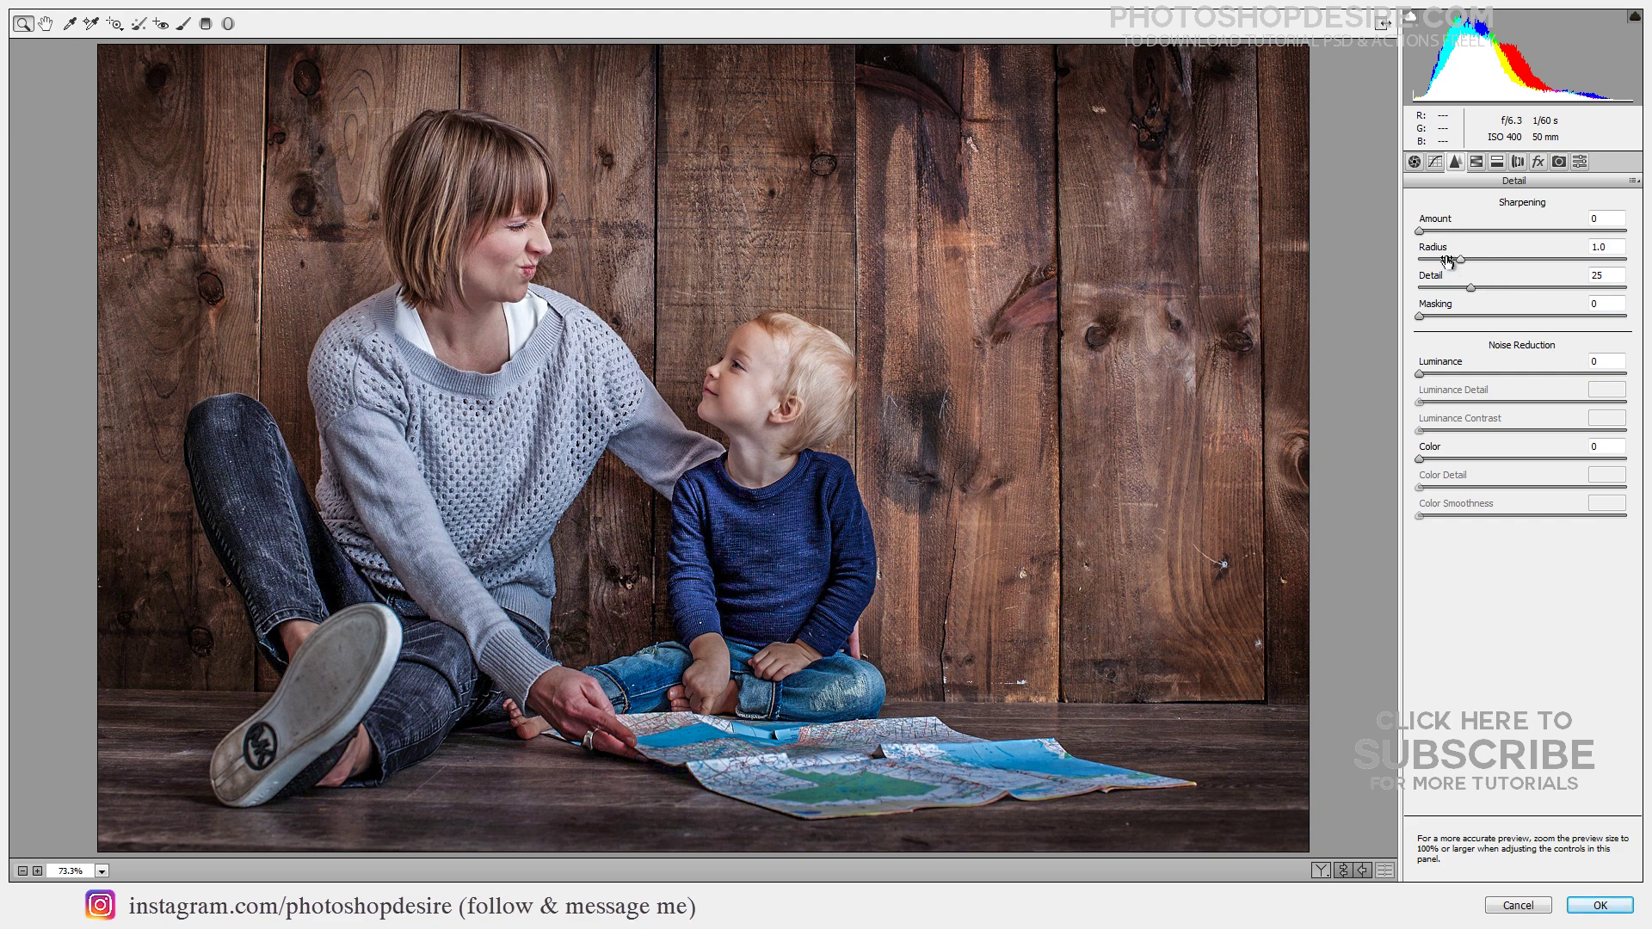
Set sharpening Amount 50, Detail 30, Masking 40, Luminance noise reduction 20 and Color 25.
{"action": "left_click_drag", "start_coordinate": [1423, 231], "coordinate": [1494, 248]}
{"action": "left_click", "coordinate": [1474, 288]}
{"action": "left_click_drag", "start_coordinate": [1474, 289], "coordinate": [1481, 291]}
{"action": "left_click_drag", "start_coordinate": [1422, 319], "coordinate": [1506, 330]}
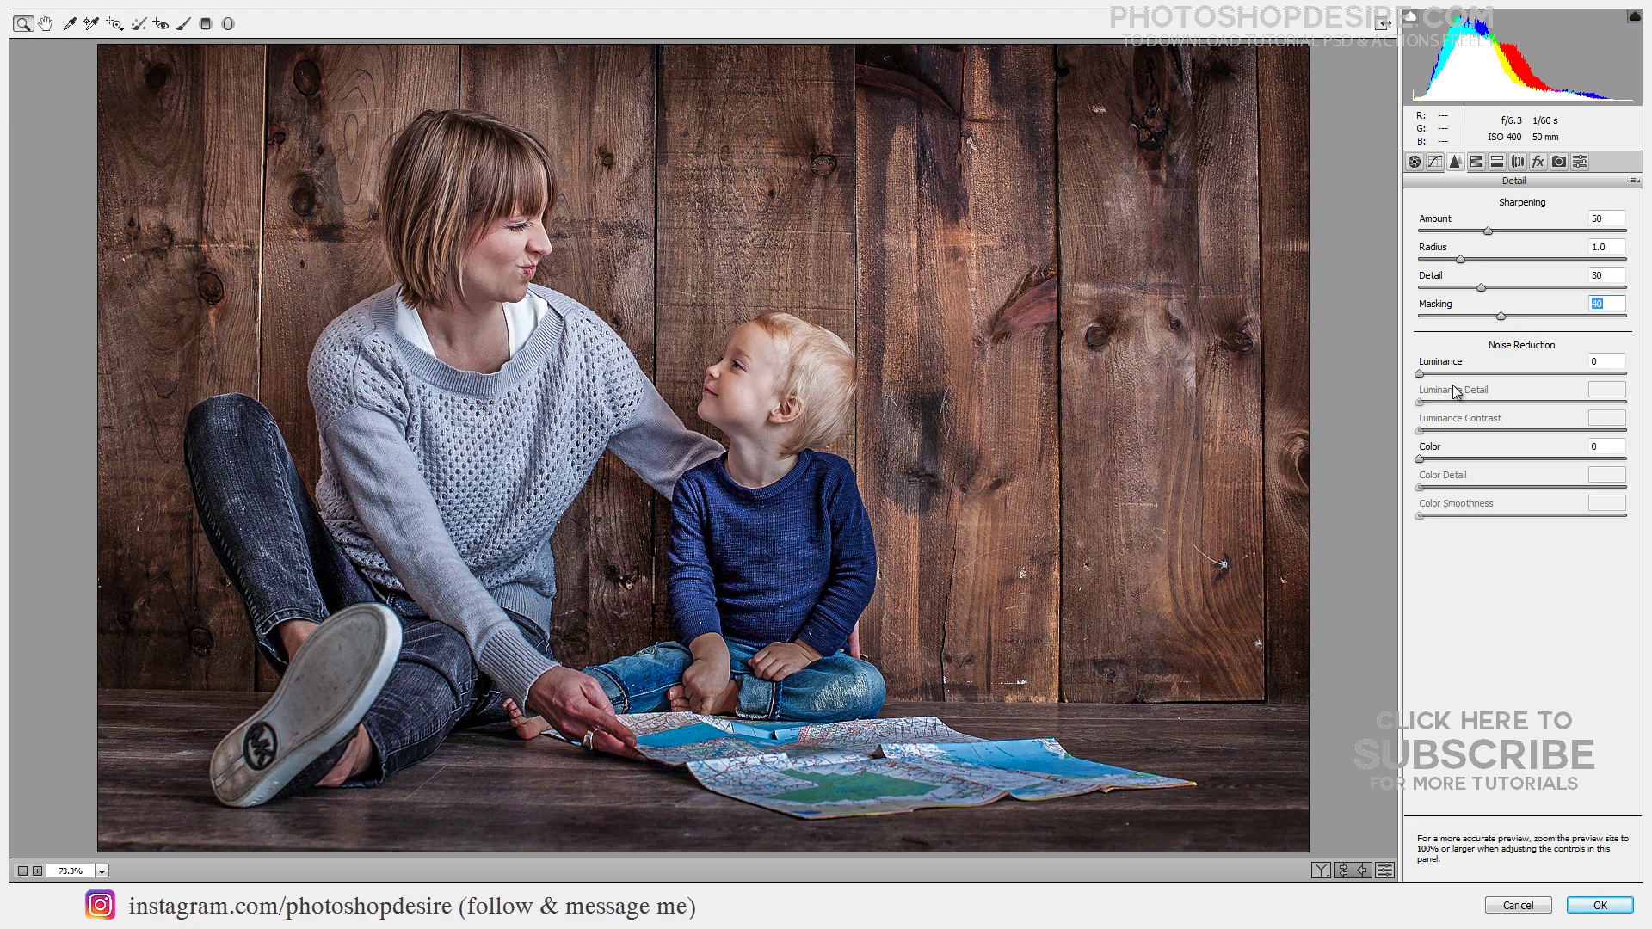
{"action": "left_click_drag", "start_coordinate": [1421, 373], "coordinate": [1463, 394]}
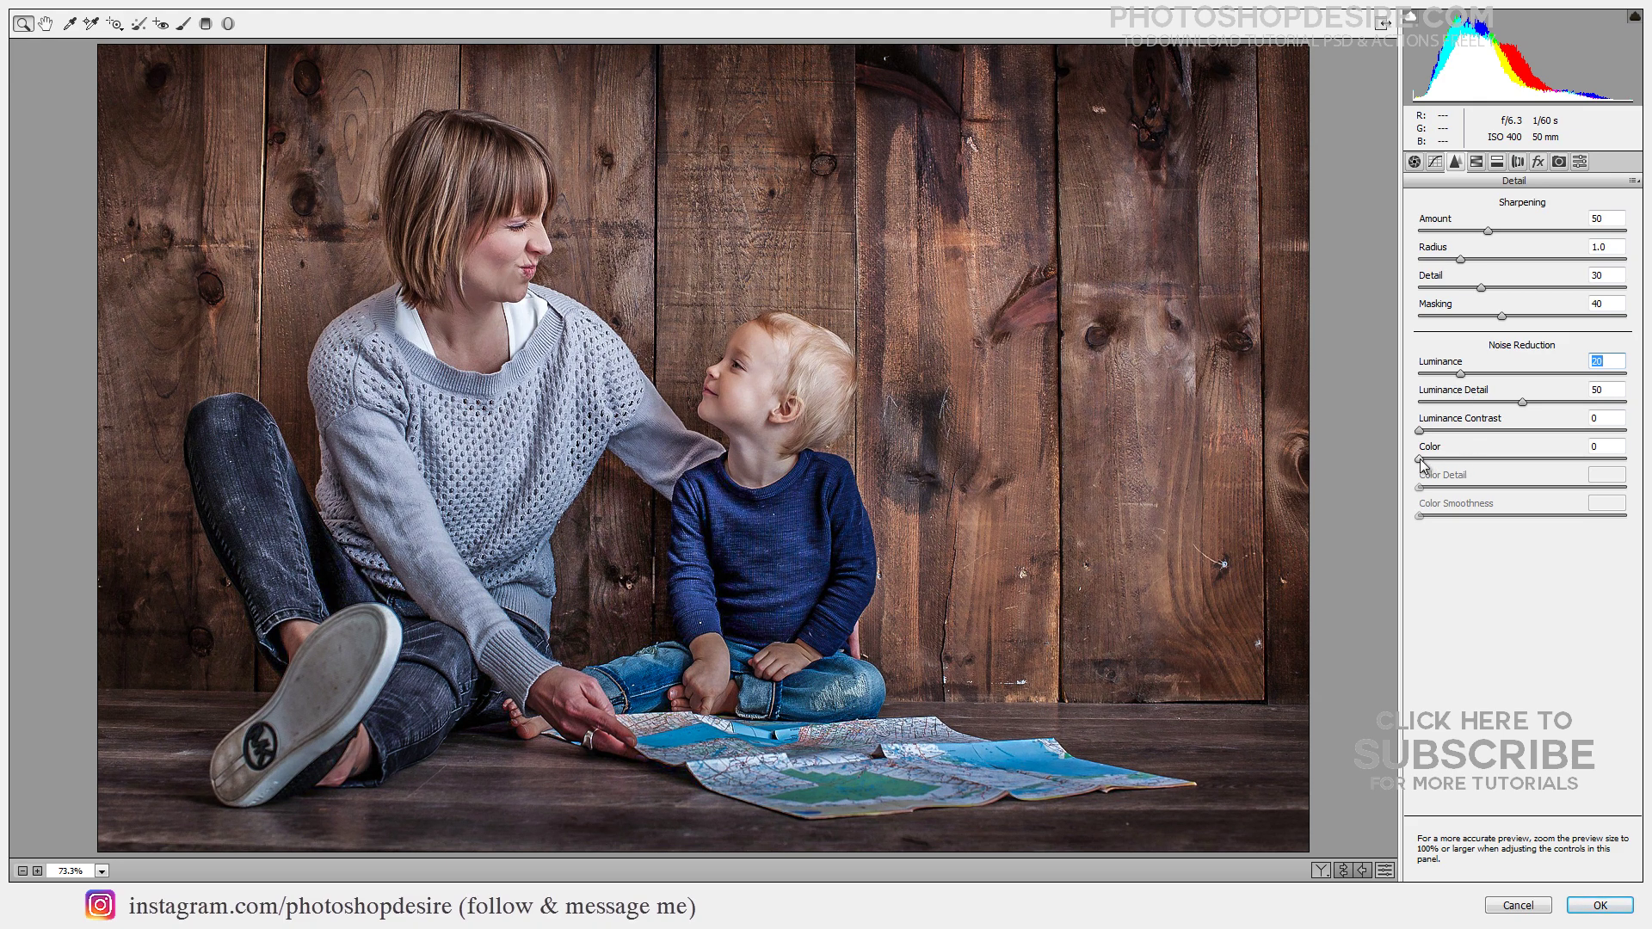
{"action": "left_click_drag", "start_coordinate": [1420, 462], "coordinate": [1469, 466]}
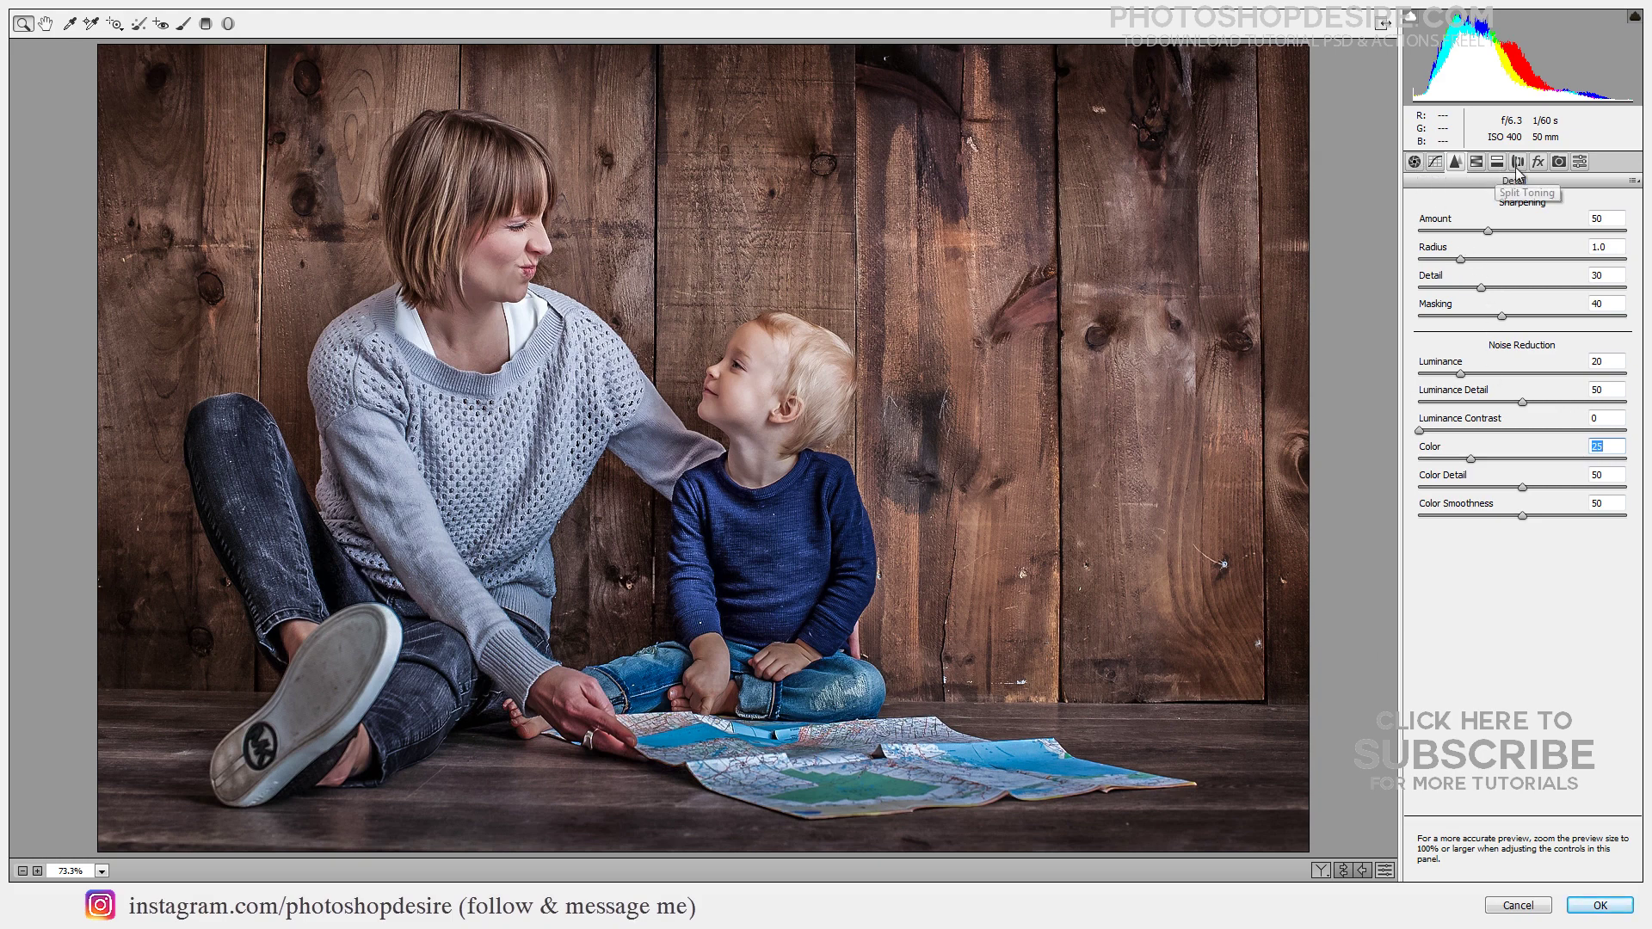
Back in Basic, pull Blacks to -40 and fine-tune the Highlights.
{"action": "left_click", "coordinate": [1416, 163]}
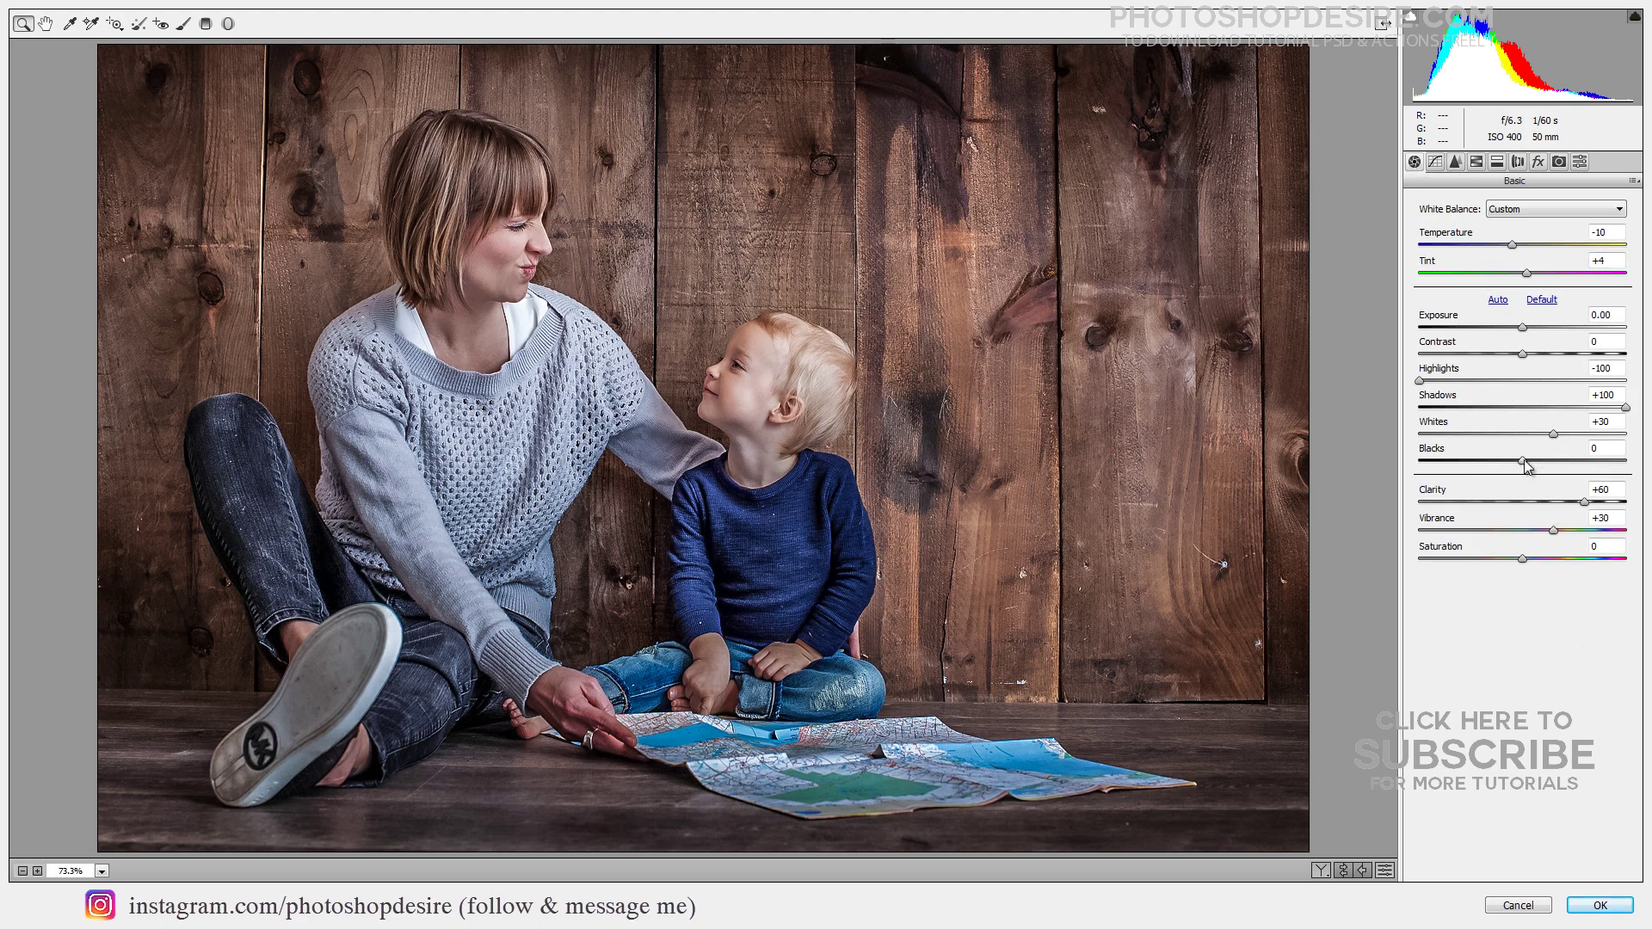
{"action": "left_click_drag", "start_coordinate": [1524, 465], "coordinate": [1483, 469]}
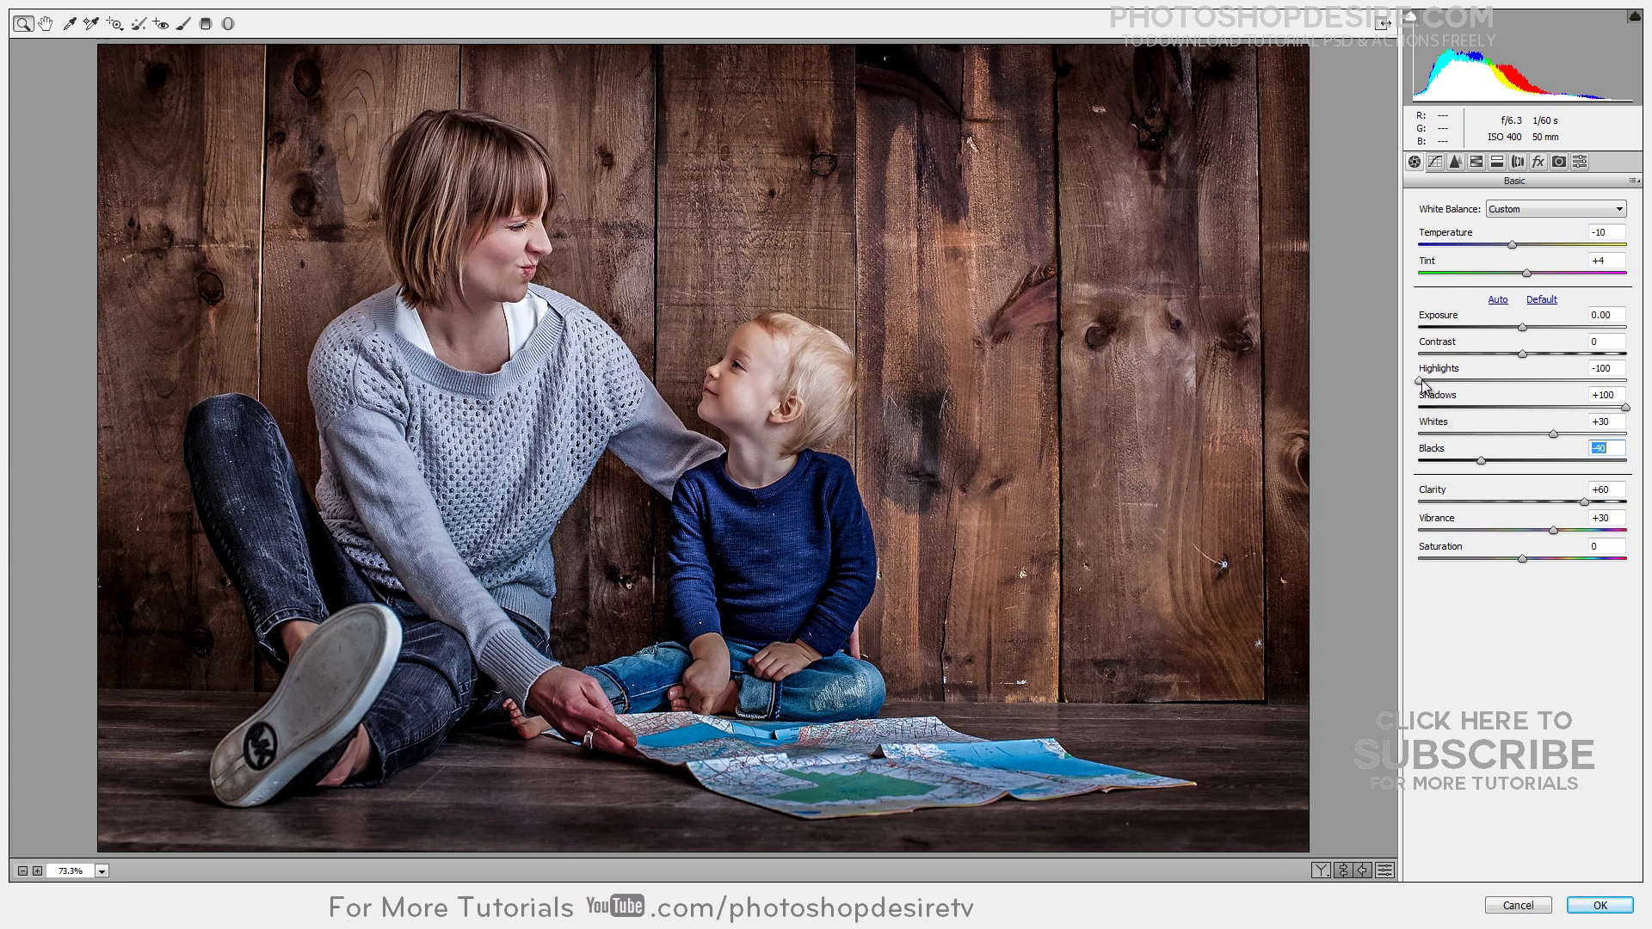
{"action": "left_click_drag", "start_coordinate": [1421, 381], "coordinate": [1375, 390]}
Apply Camera Raw as a smart filter and toggle the Dynamic HDR layer to compare before/after.
{"action": "left_click", "coordinate": [1600, 907]}
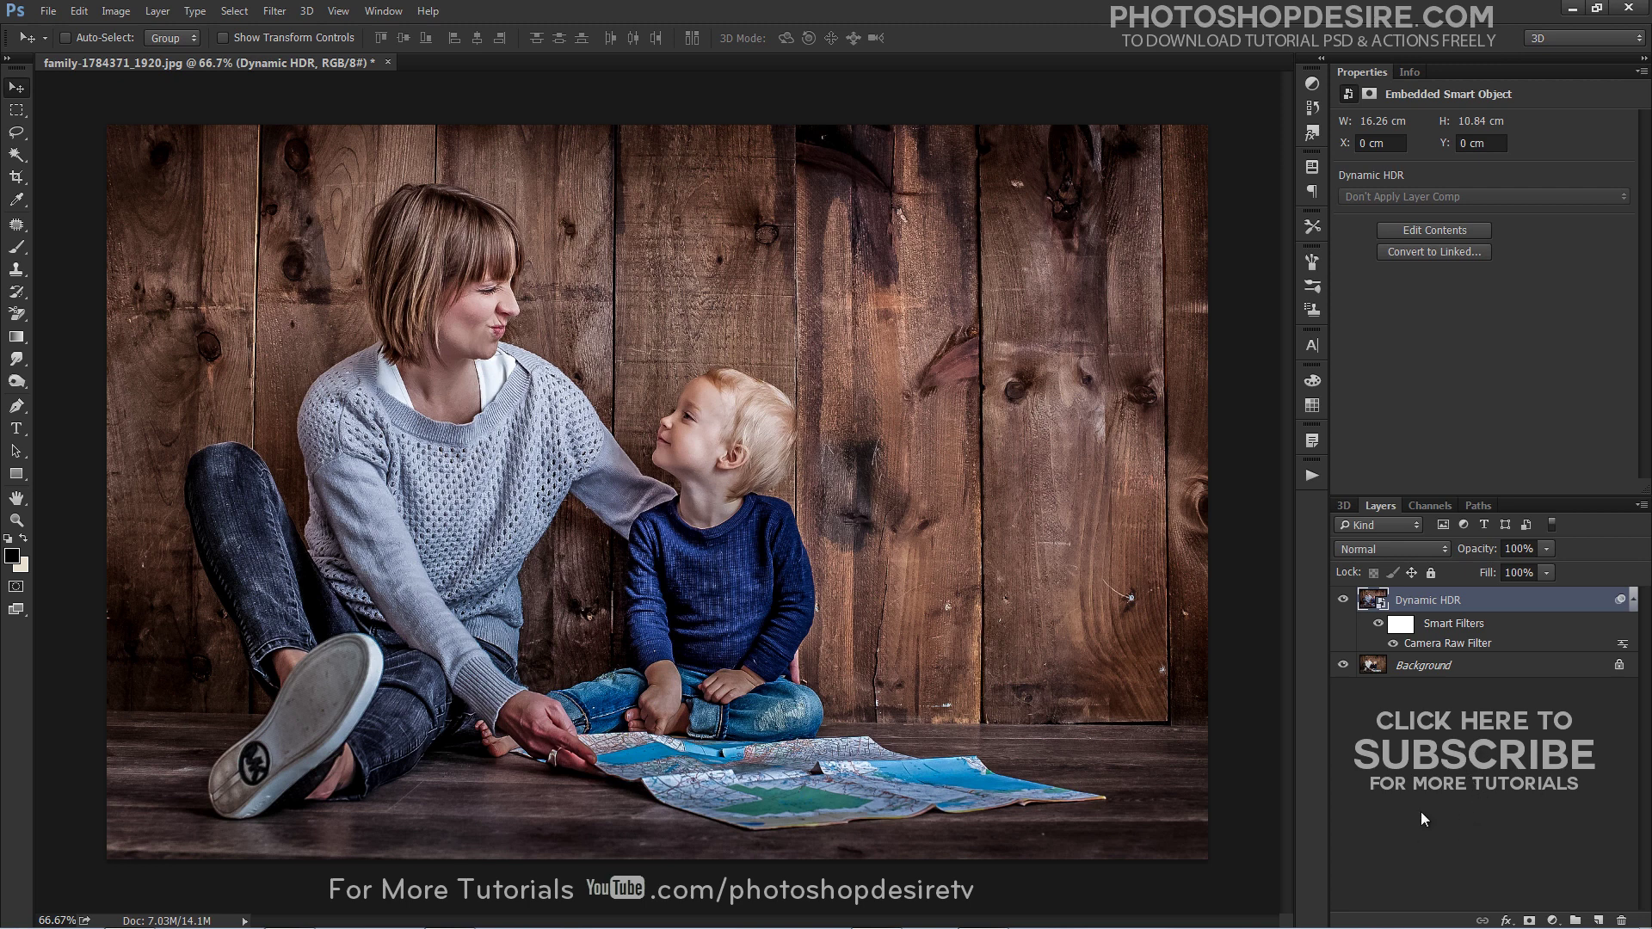
{"action": "left_click", "coordinate": [1342, 601]}
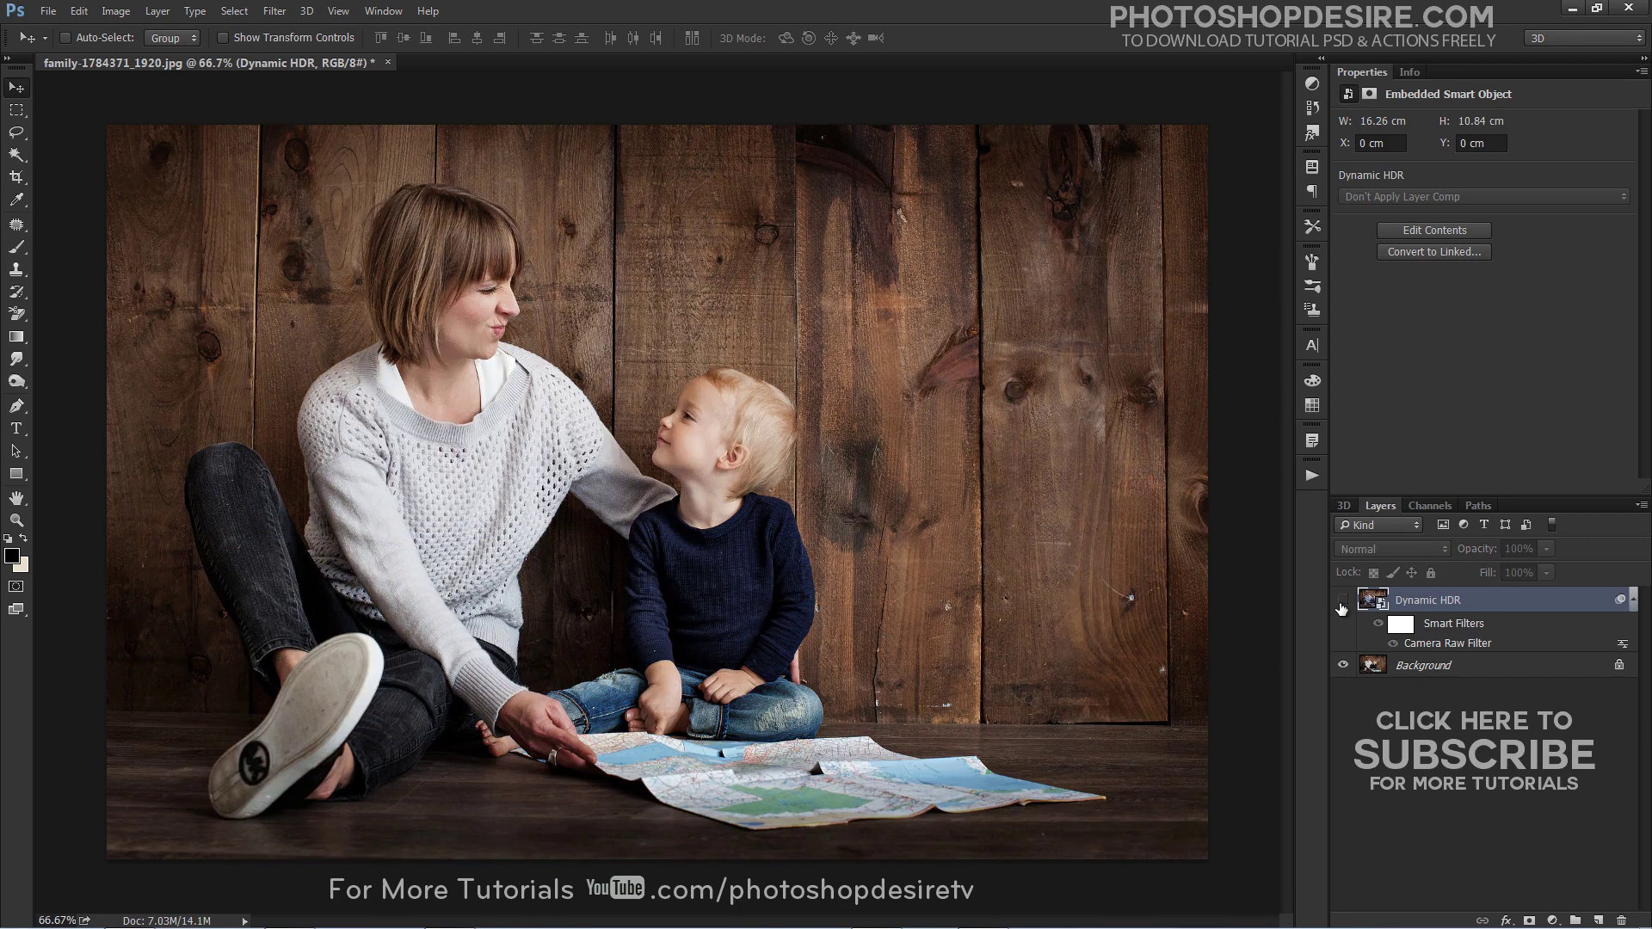
{"action": "left_click", "coordinate": [1341, 602]}
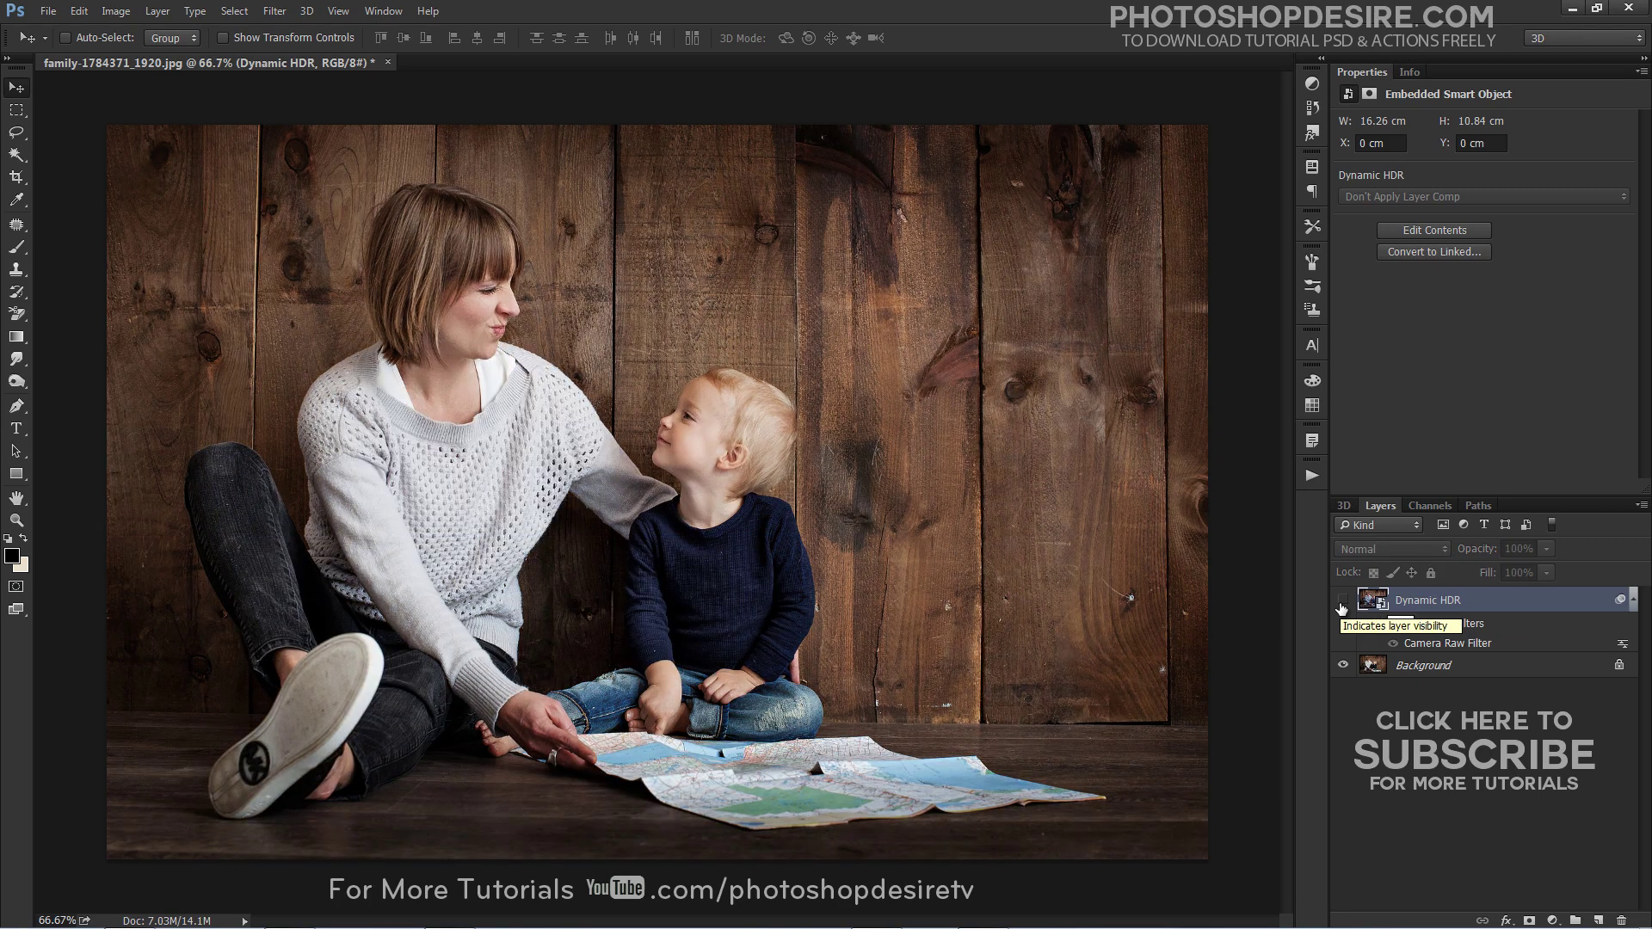
{"action": "left_click", "coordinate": [1341, 602]}
{"action": "left_click", "coordinate": [1342, 602]}
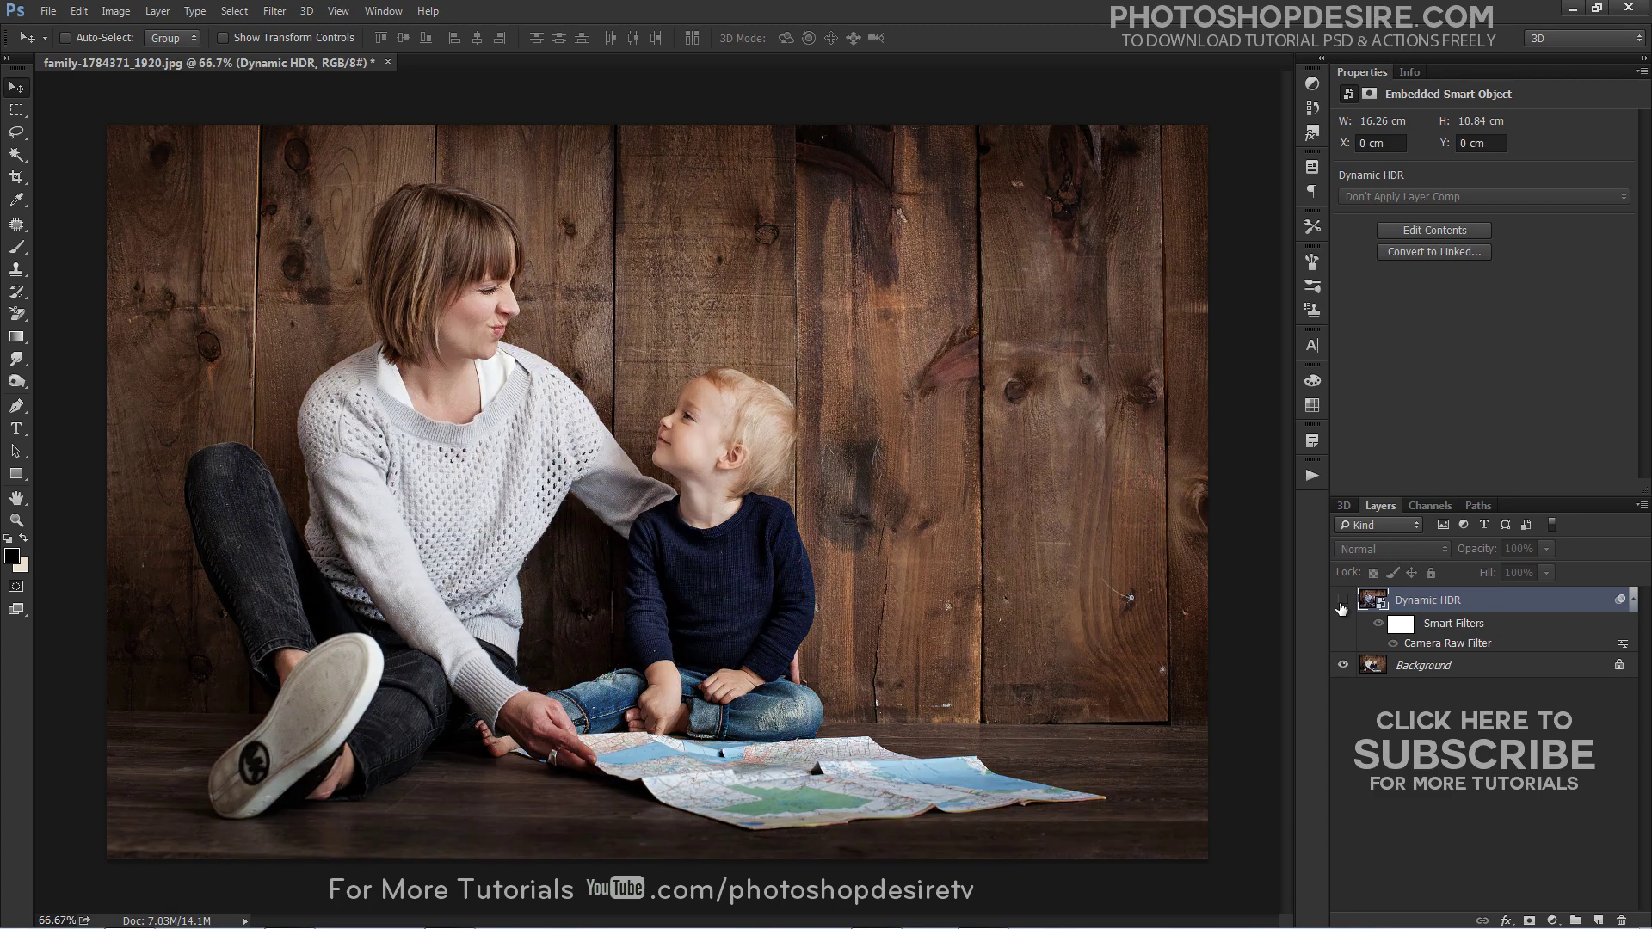
{"action": "left_click", "coordinate": [1341, 602]}
{"action": "left_click", "coordinate": [1341, 602]}
{"action": "left_click", "coordinate": [1341, 602]}
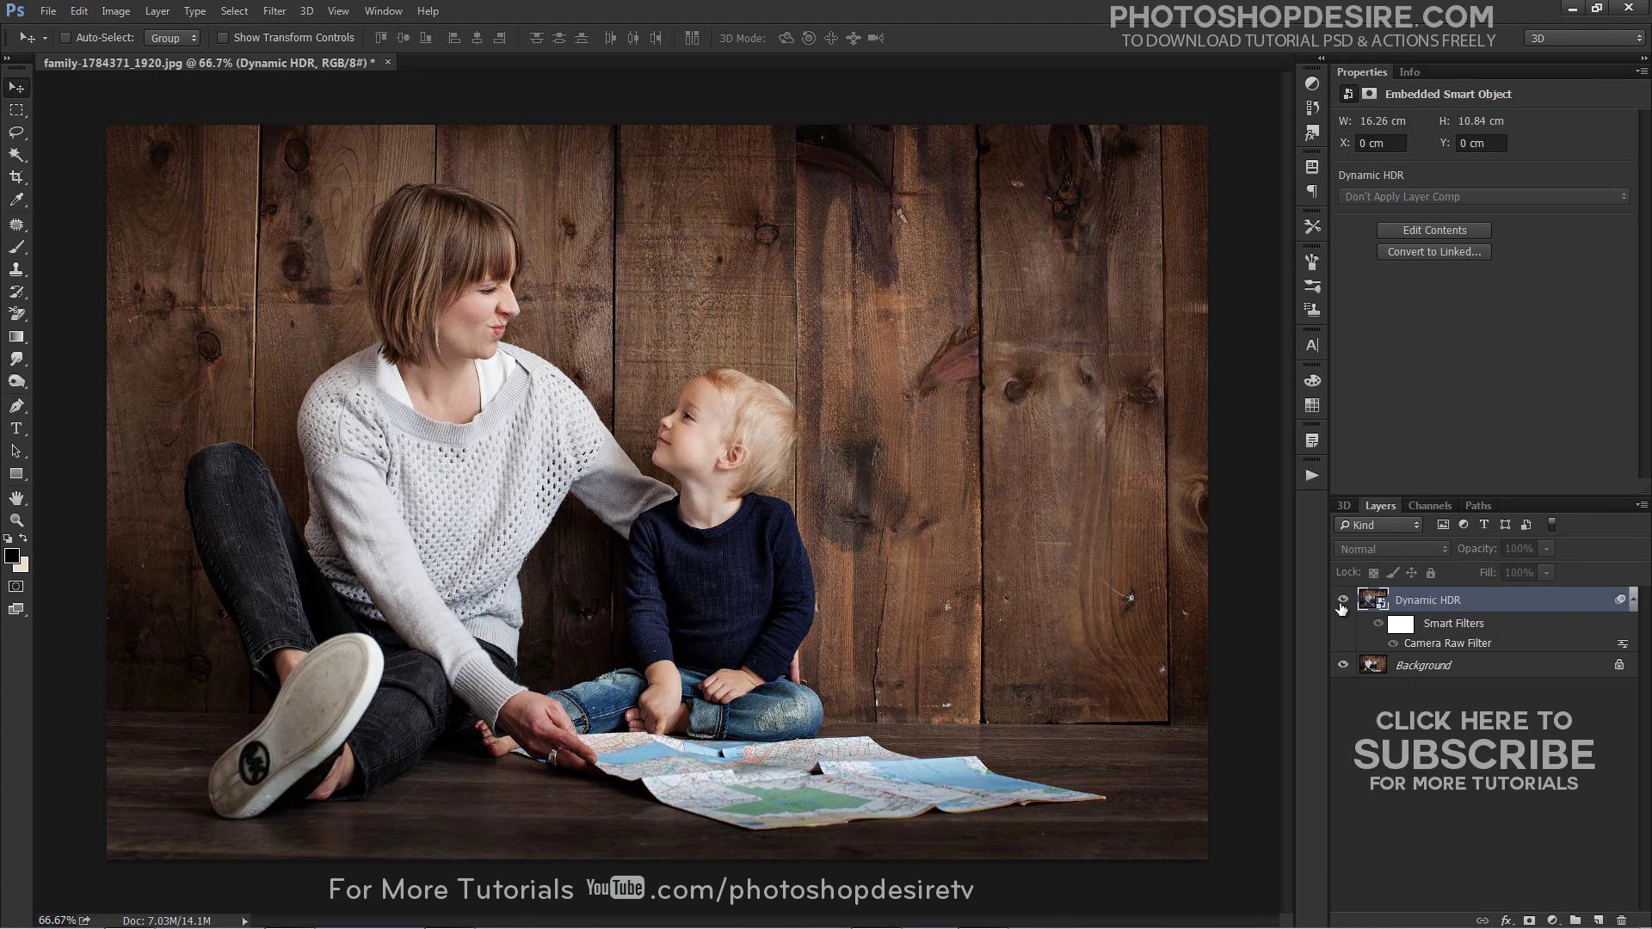